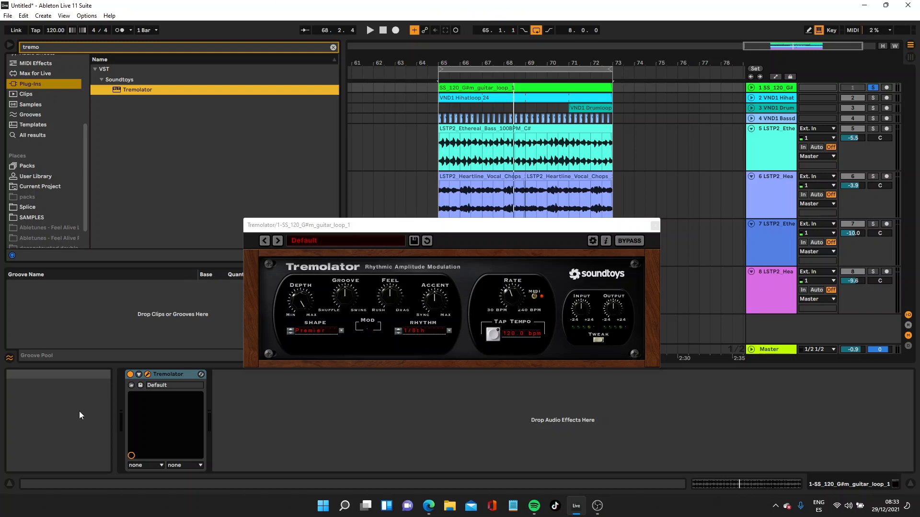
- Play the loop with the Tremolator device switched off, and switch the effect back on to compare
left_click(130, 374)
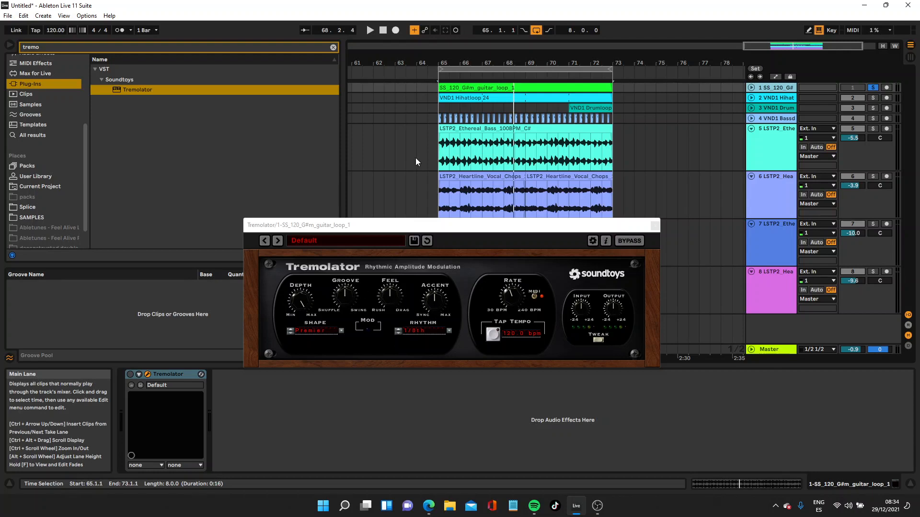
key("space")
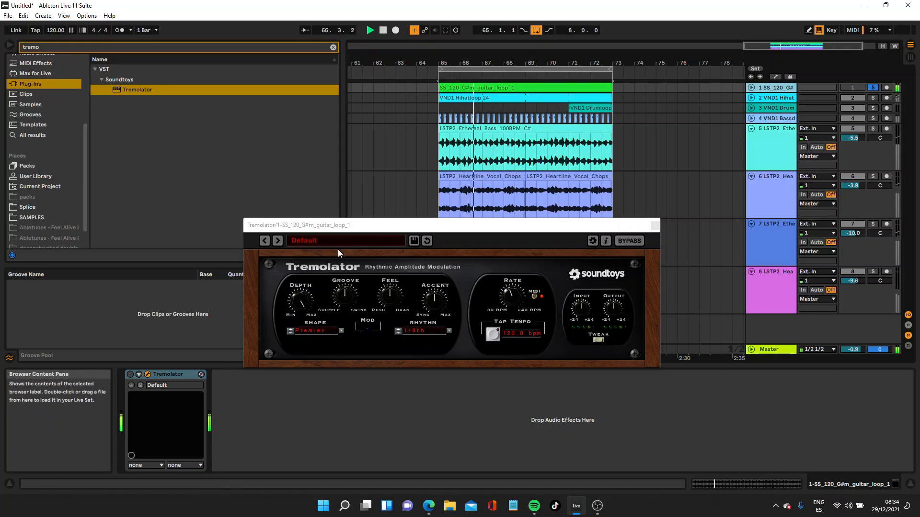
left_click(131, 375)
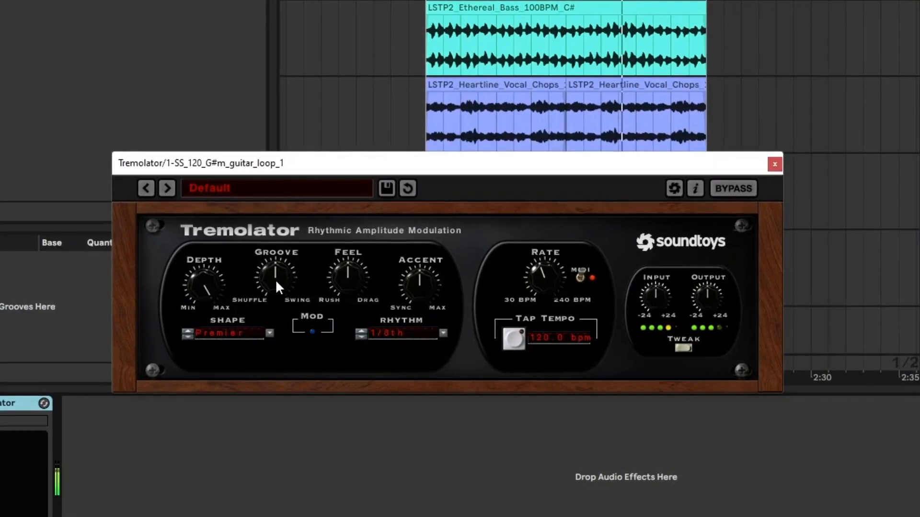
- Try the Groove control at full swing and toward shuffle, and reset it to its centre position
left_click_drag(275, 281, 299, 260)
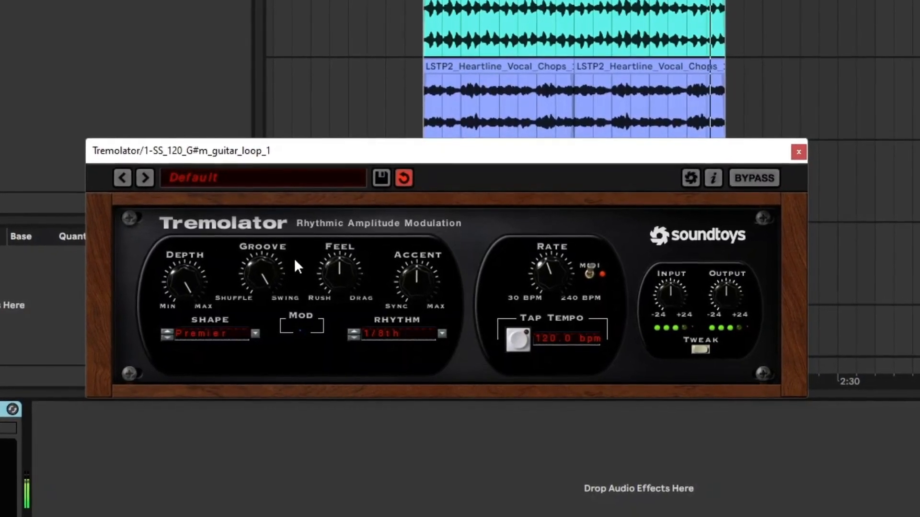
left_click_drag(260, 269, 274, 418)
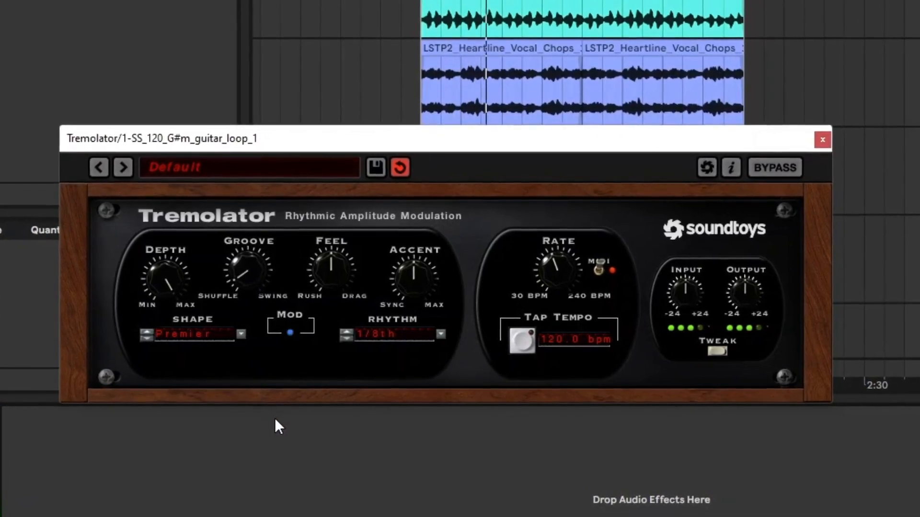
double_click(247, 268)
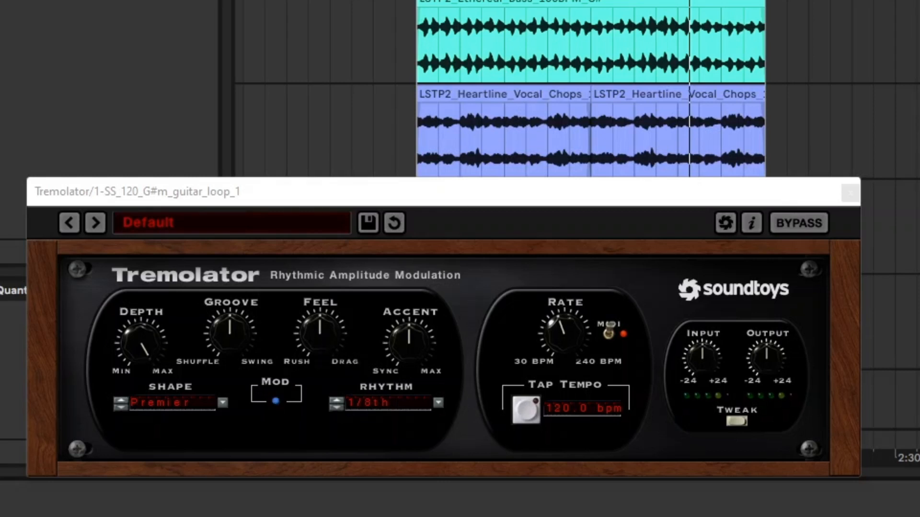
- Try the Feel control toward rush and drag, adjust Groove toward shuffle, and restore the Default preset settings
left_click_drag(321, 313, 317, 377)
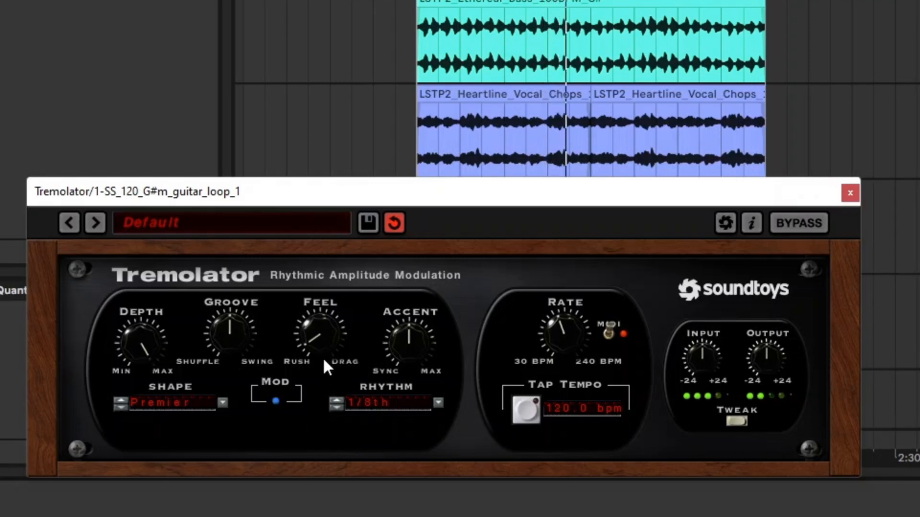
left_click_drag(309, 338, 341, 277)
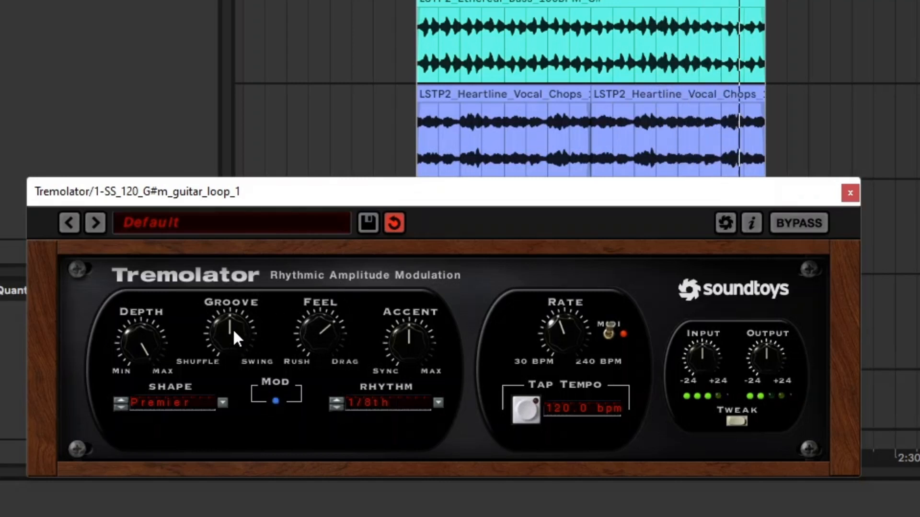
left_click_drag(232, 329, 228, 361)
left_click(394, 222)
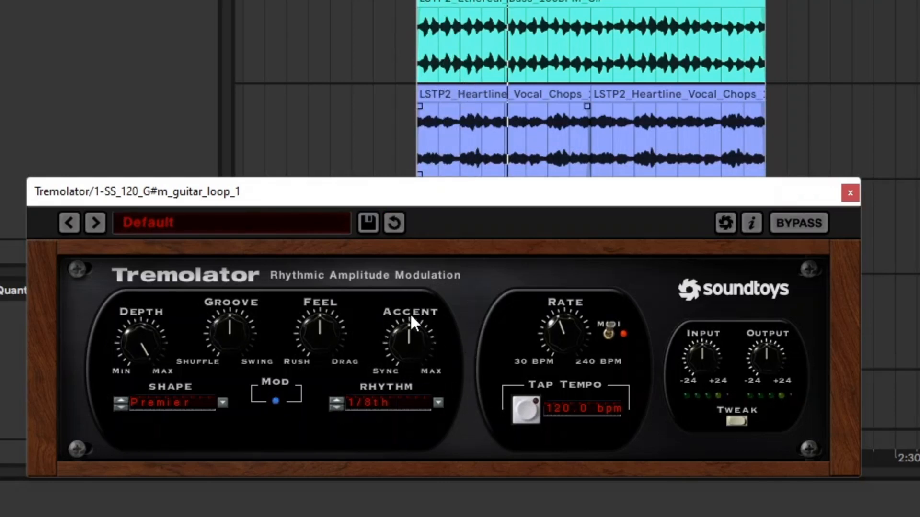
- Try raising and lowering the Accent control with playback stopped, and reset it to its centre position
left_click_drag(412, 344, 409, 303)
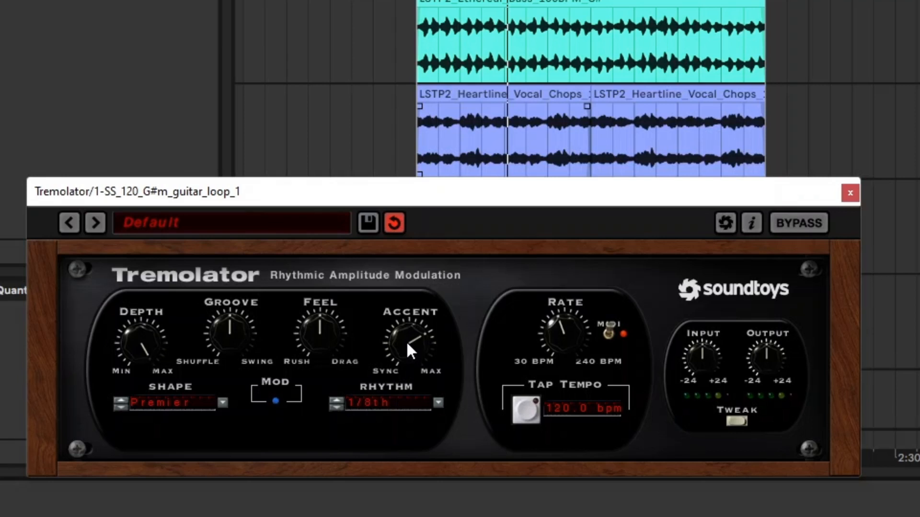
left_click_drag(403, 344, 415, 275)
left_click_drag(403, 351, 428, 437)
left_click_drag(397, 348, 426, 403)
left_click_drag(404, 358, 435, 407)
left_click(411, 349, "alt")
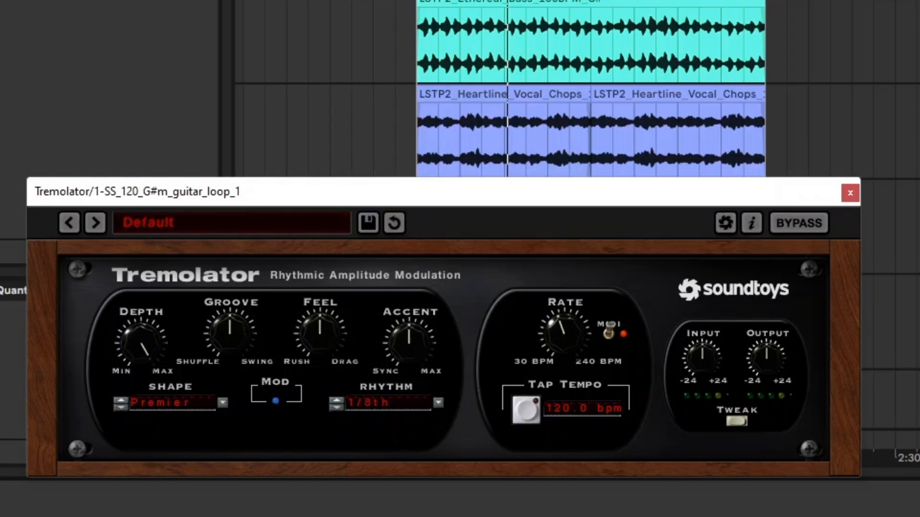
- Audition the Accent control at maximum and at the sync extreme during playback, and reset it to centre
left_click_drag(407, 335, 448, 246)
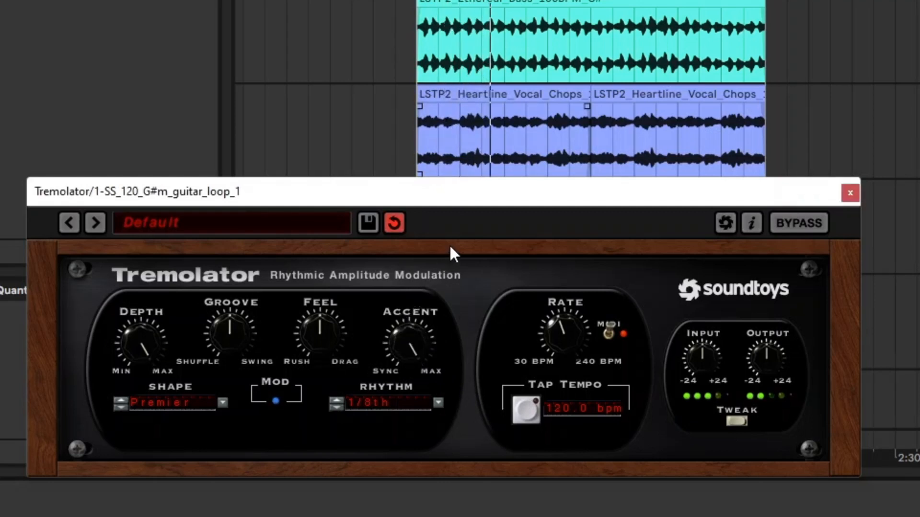
left_click_drag(404, 346, 489, 516)
left_click_drag(389, 366, 428, 485)
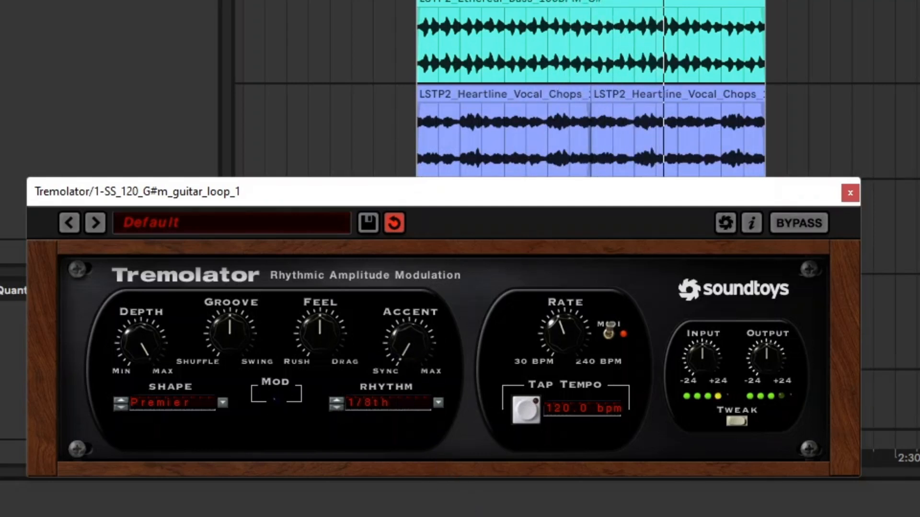
left_click(510, 515)
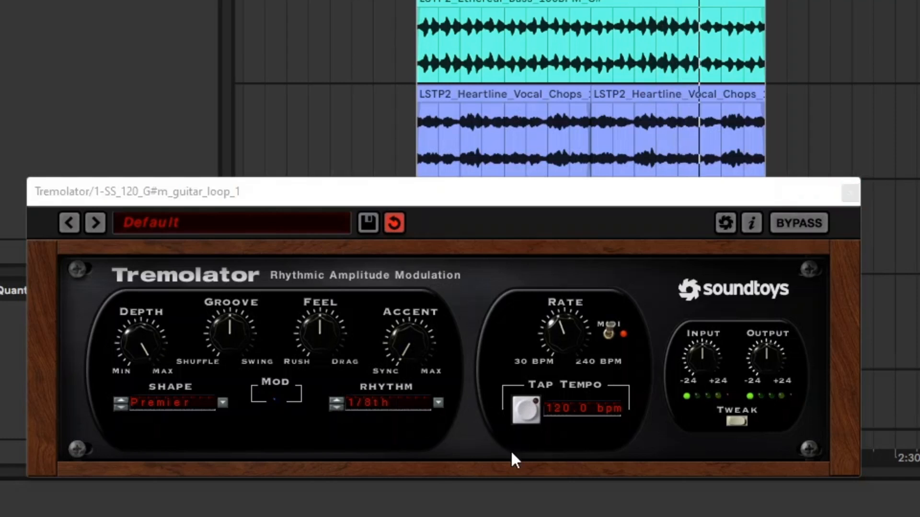
left_click(410, 333, "alt")
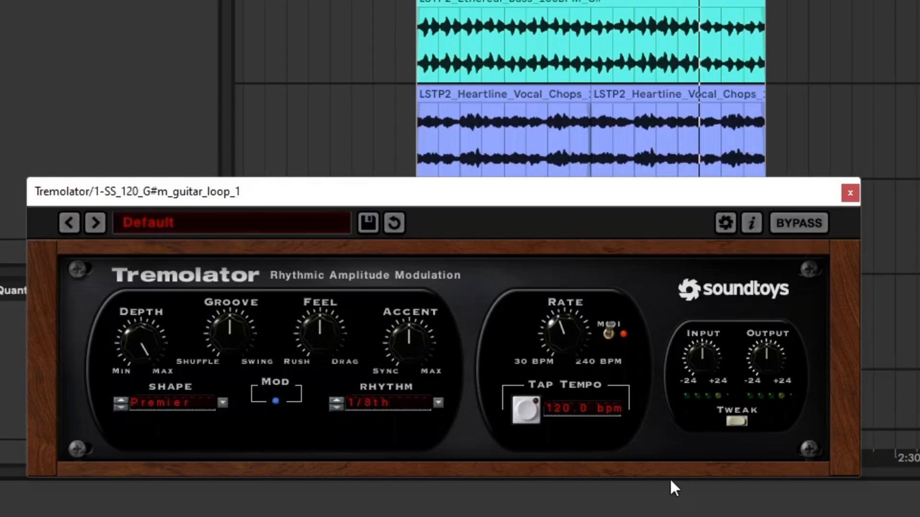
- Try a manual Rate of about 47.7 bpm with MIDI sync off during playback, and turn MIDI sync back on
left_click(607, 333)
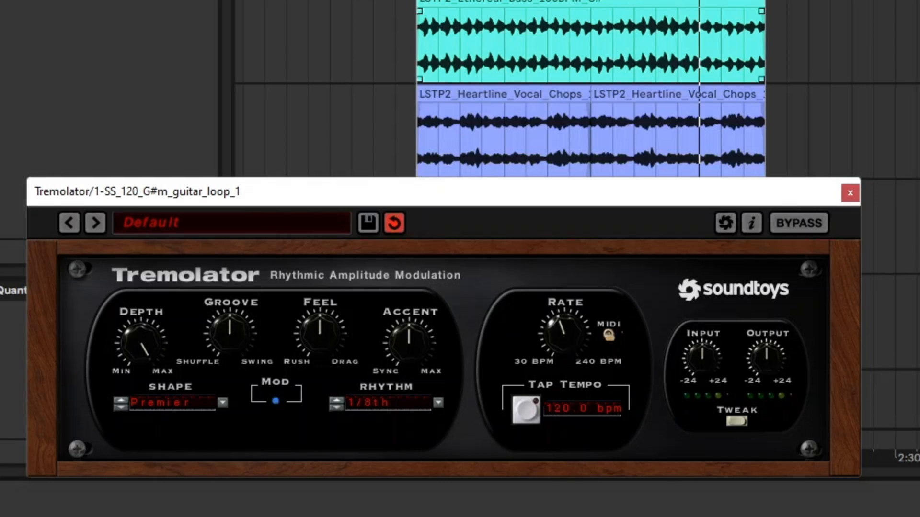
key("space")
left_click_drag(570, 343, 634, 481)
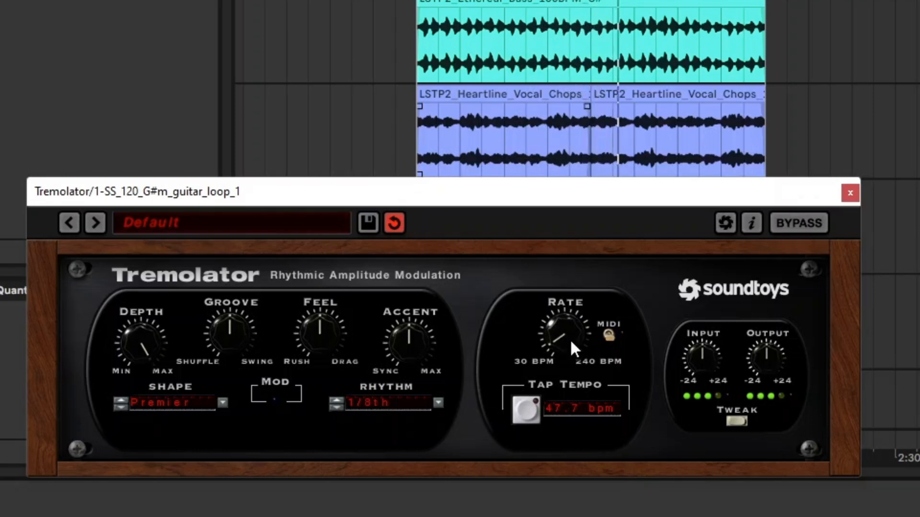
left_click(603, 336)
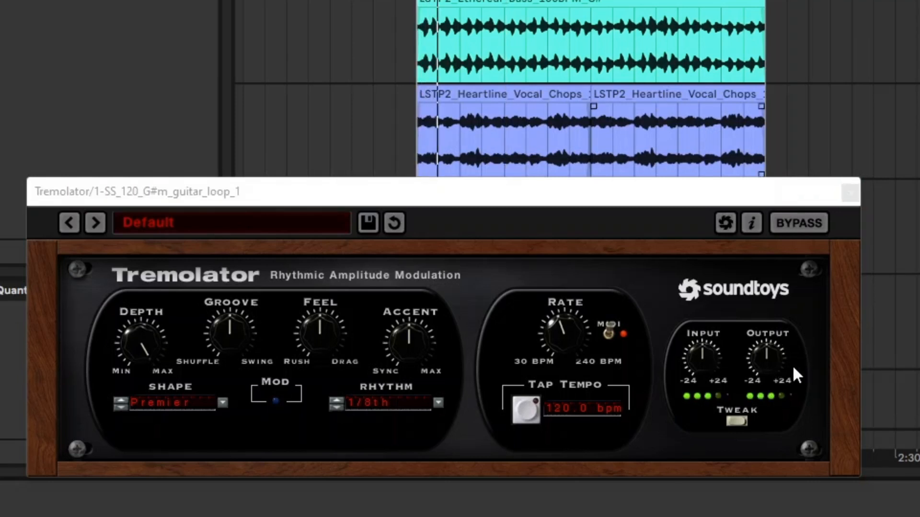
- Try raising and lowering the Output level during playback, and reset it to its centre position
mouse_move(755, 364)
left_mouse_down()
mouse_move(760, 341)
mouse_move(841, 295)
mouse_move(794, 282)
mouse_move(771, 364)
left_mouse_up()
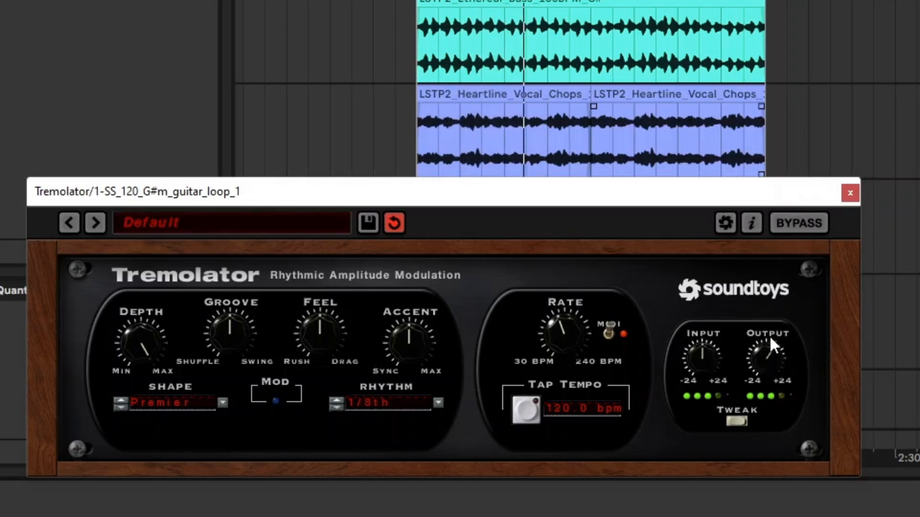
left_click_drag(766, 363, 761, 407)
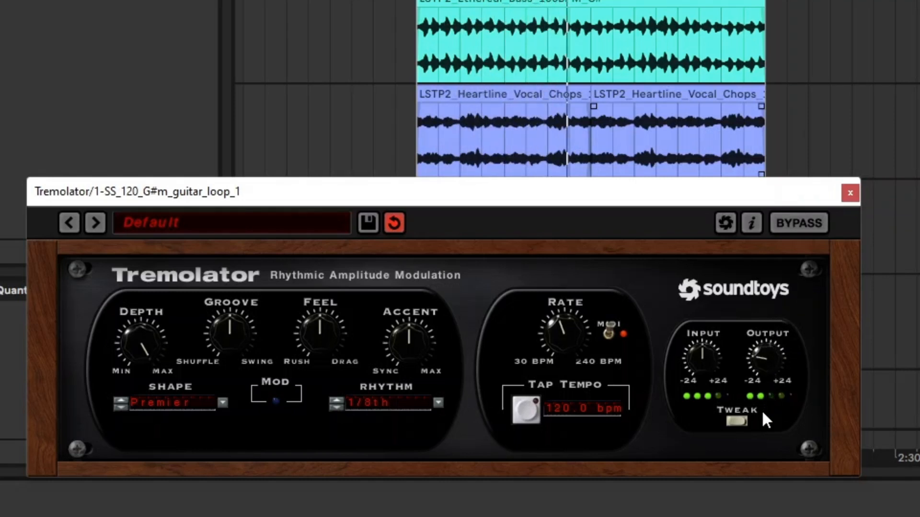
left_click_drag(775, 494, 766, 347)
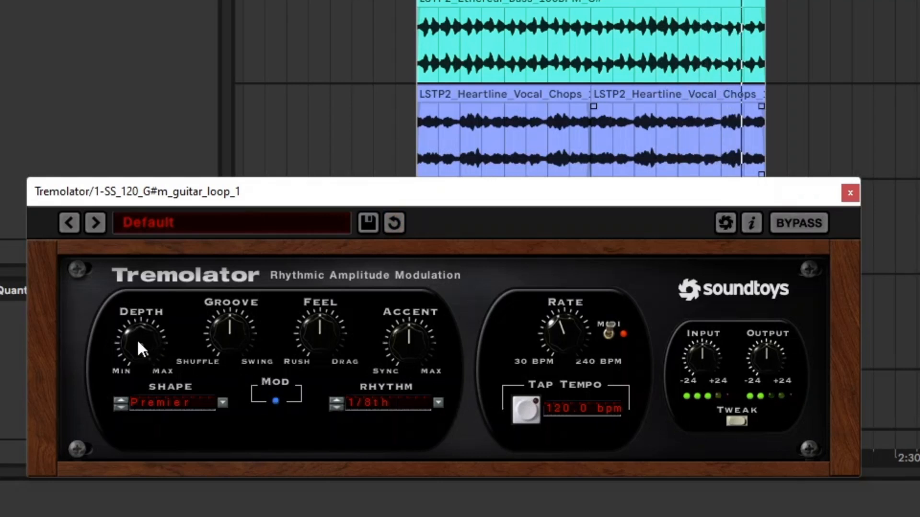
- Audition the tremolo with Depth lowered to about half, return Depth to maximum, and stop playback
left_click_drag(139, 342, 165, 437)
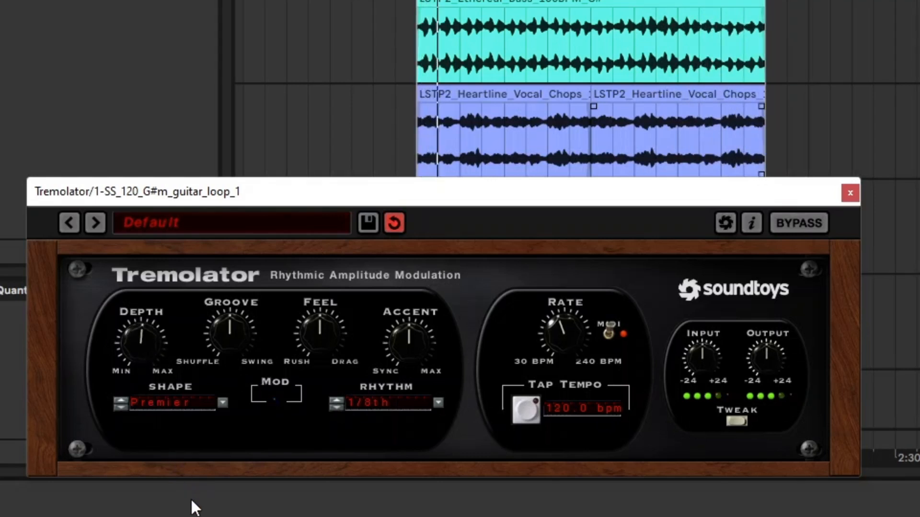
left_click_drag(191, 492, 199, 511)
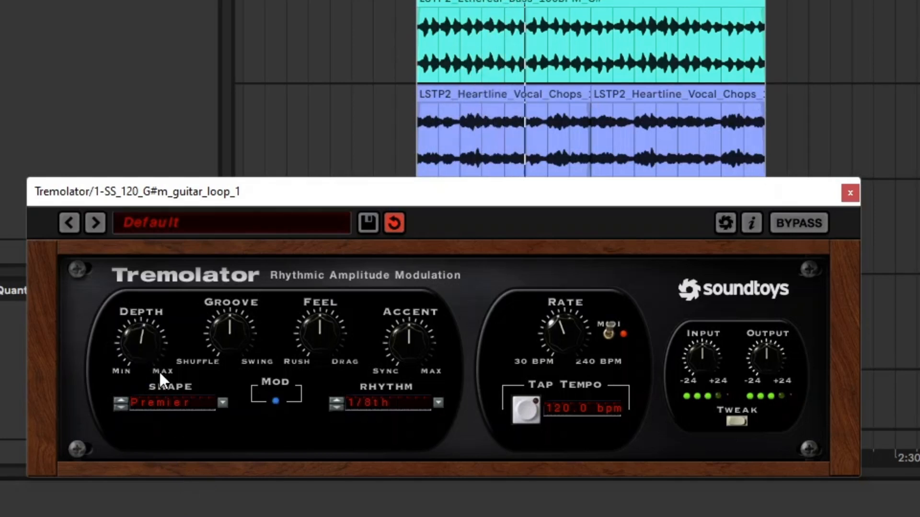
left_click_drag(141, 341, 142, 336)
key("space")
- Set the Rhythm to the dotted 1/8 value
left_click(387, 402)
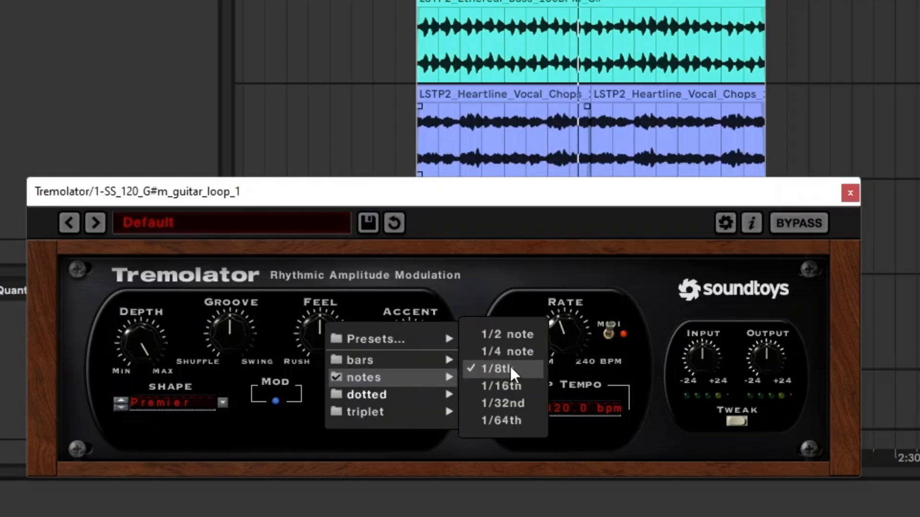
mouse_move(430, 400)
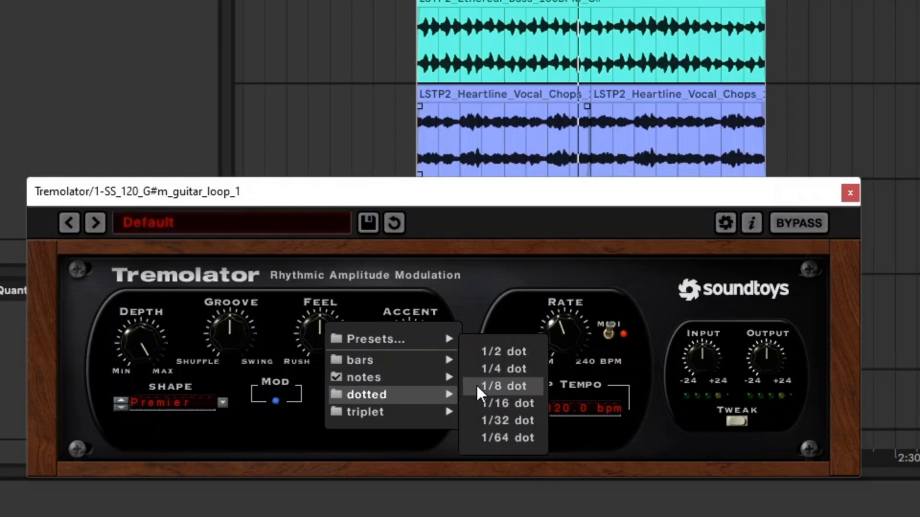
left_click(491, 387)
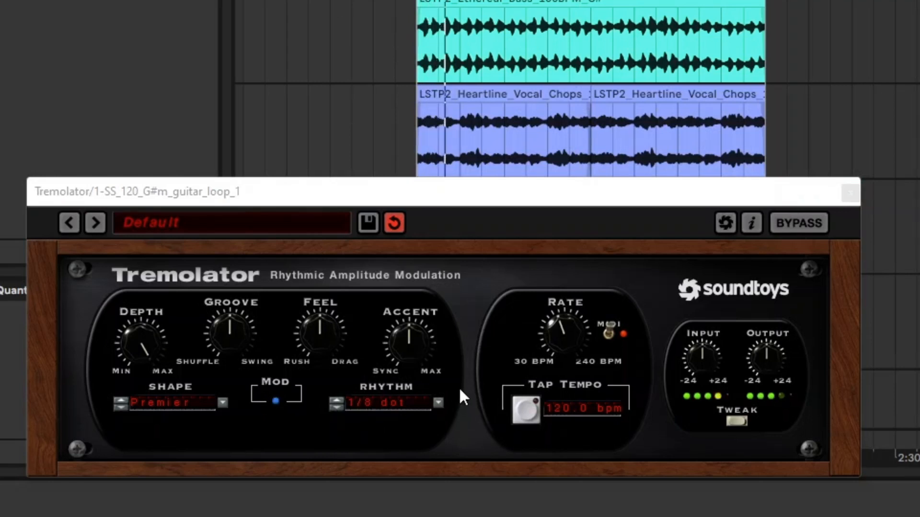
- Try a lower Depth and a higher Accent with the dotted rhythm, and reset both controls
left_click_drag(157, 338, 199, 453)
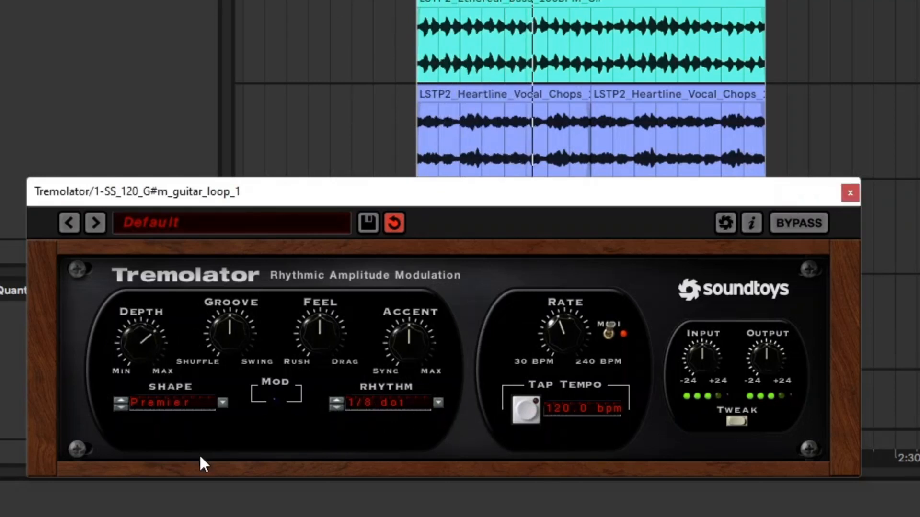
left_click_drag(393, 321, 401, 301)
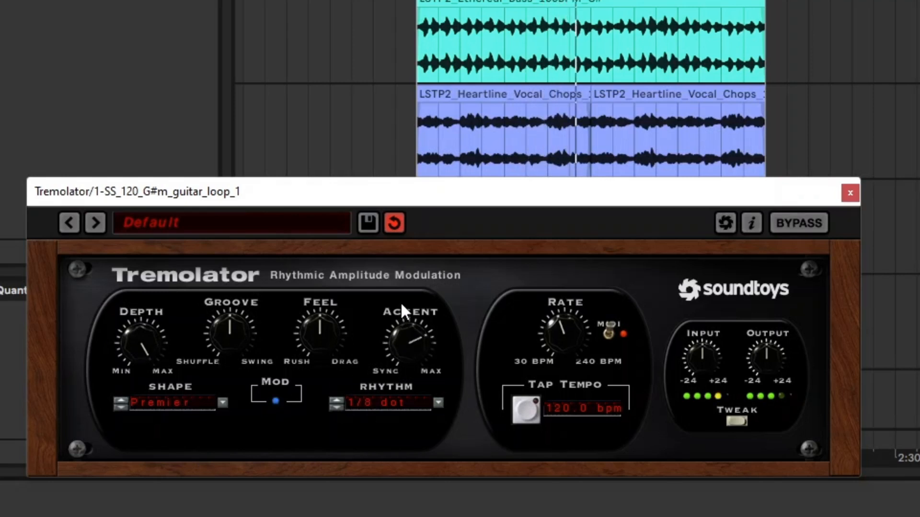
double_click(398, 344)
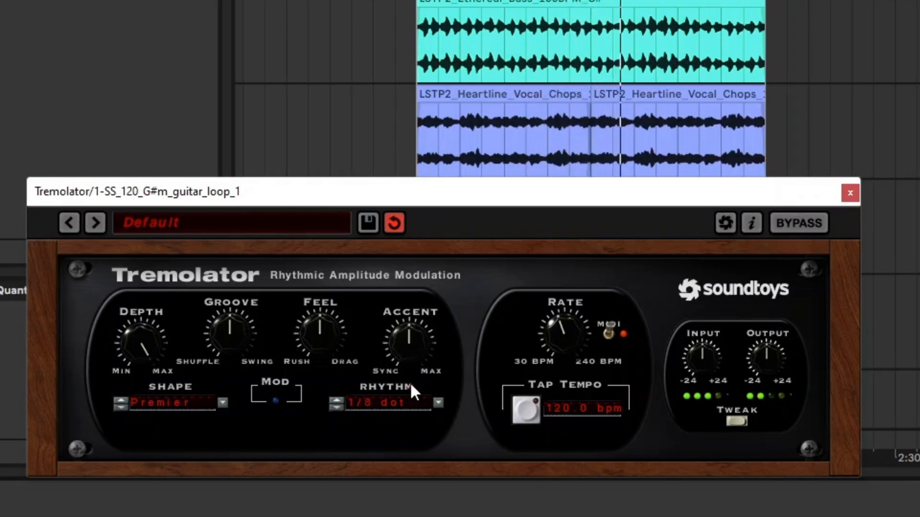
- Audition the Rhythm at 1/4 note and at 1/32nd during playback
left_click(373, 400)
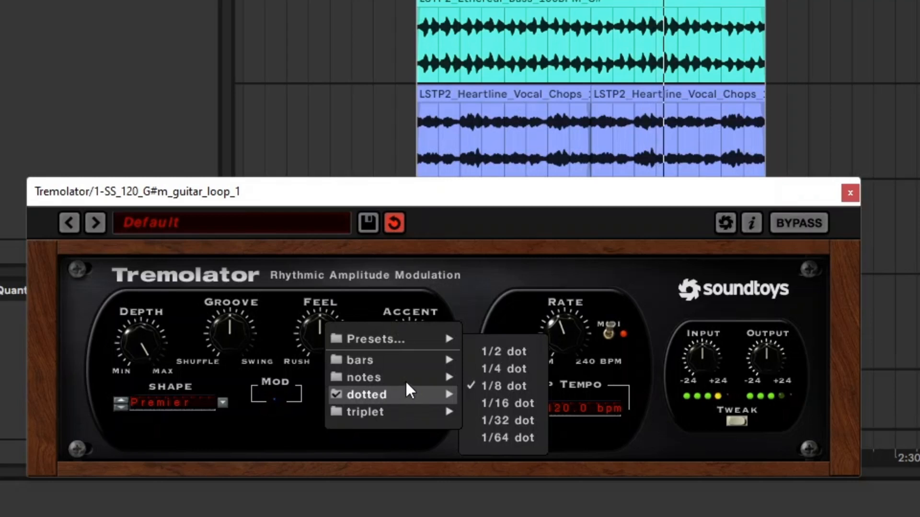
mouse_move(397, 375)
left_click(508, 350)
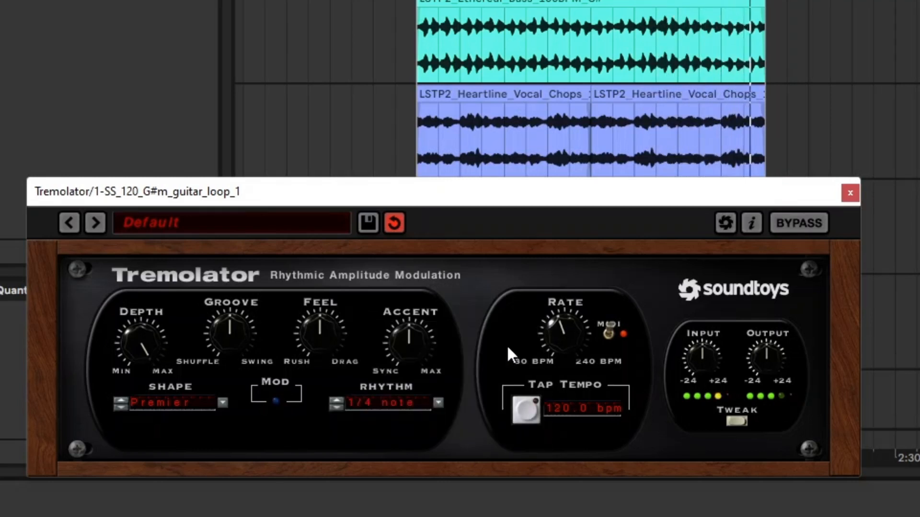
left_click(389, 403)
mouse_move(426, 373)
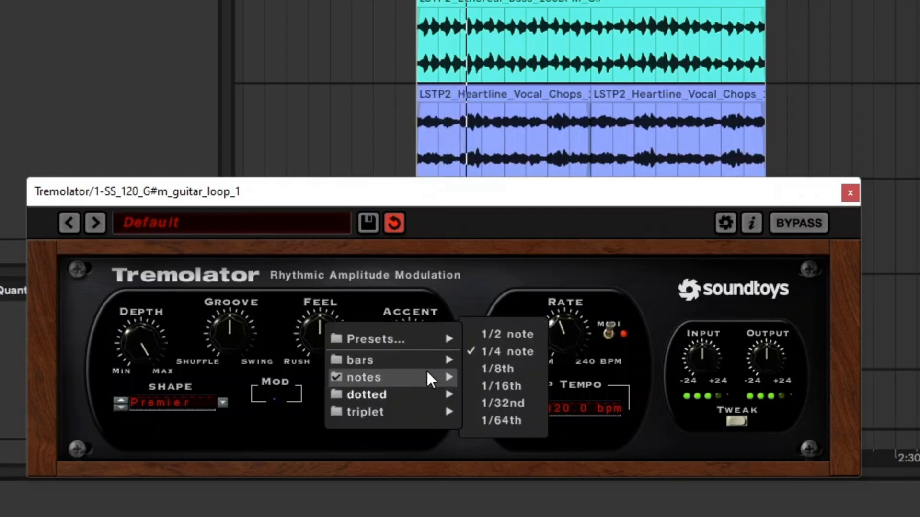
left_click(502, 407)
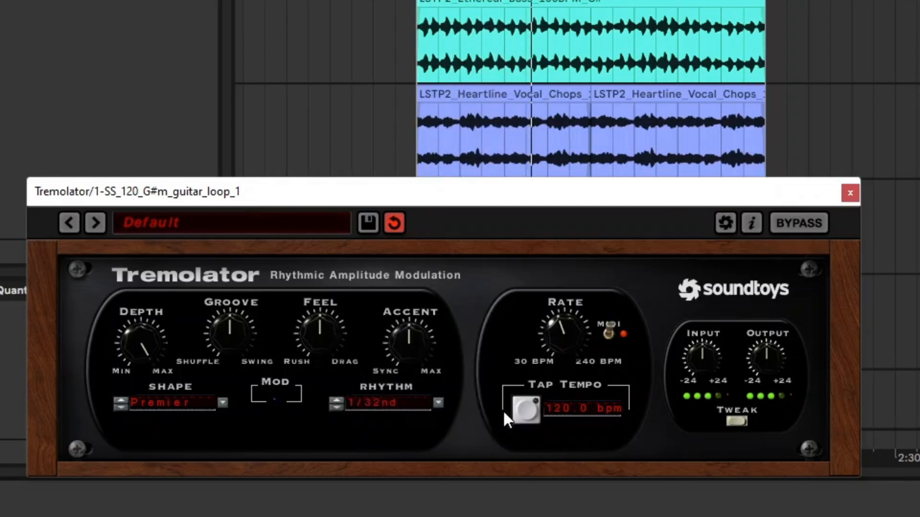
- Try the Depth control on the fast rhythm, and set the Rhythm to the dotted 1/64 value
left_click_drag(148, 346, 191, 353)
left_click(385, 401)
mouse_move(384, 398)
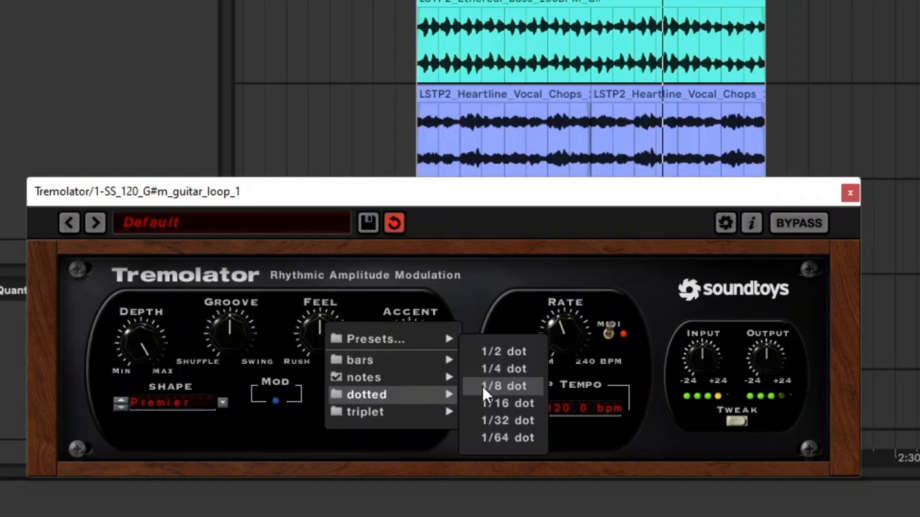
left_click(524, 437)
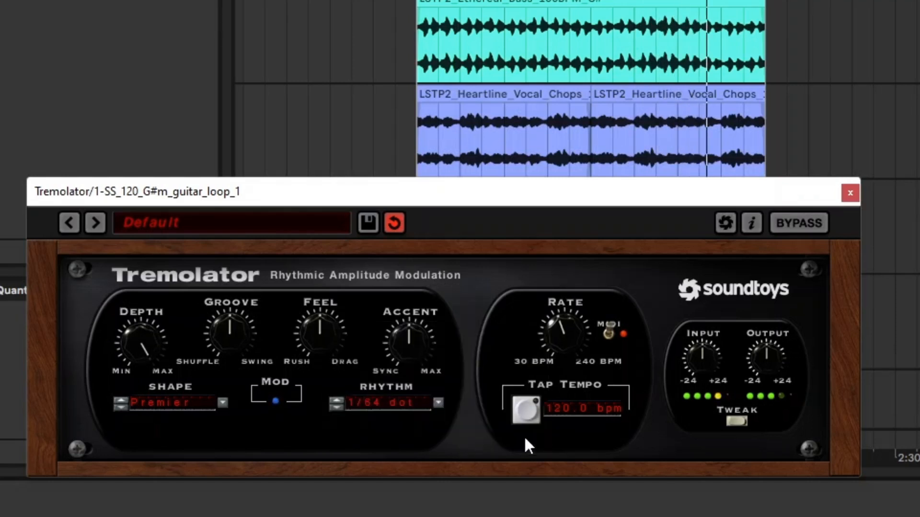
- Set the Rhythm to the 1/16 triplet value and try the Depth control on it during playback
left_click(387, 410)
mouse_move(421, 357)
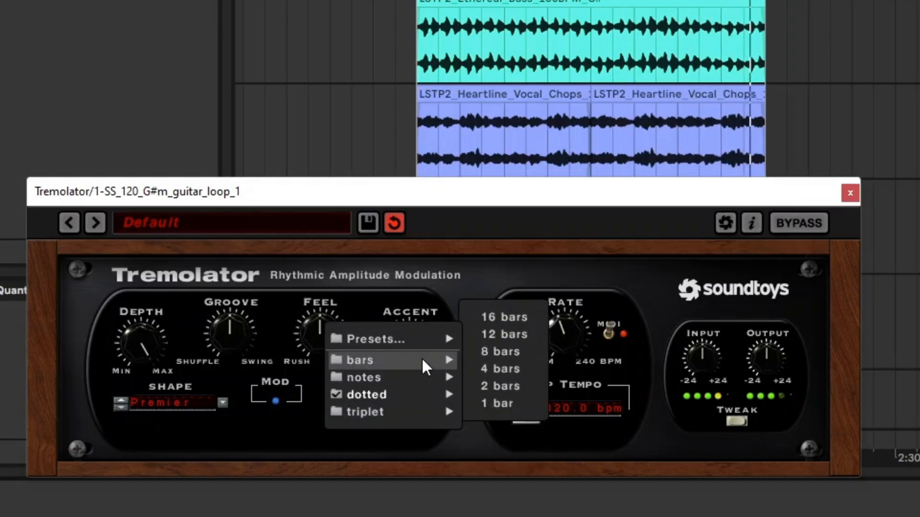
mouse_move(421, 412)
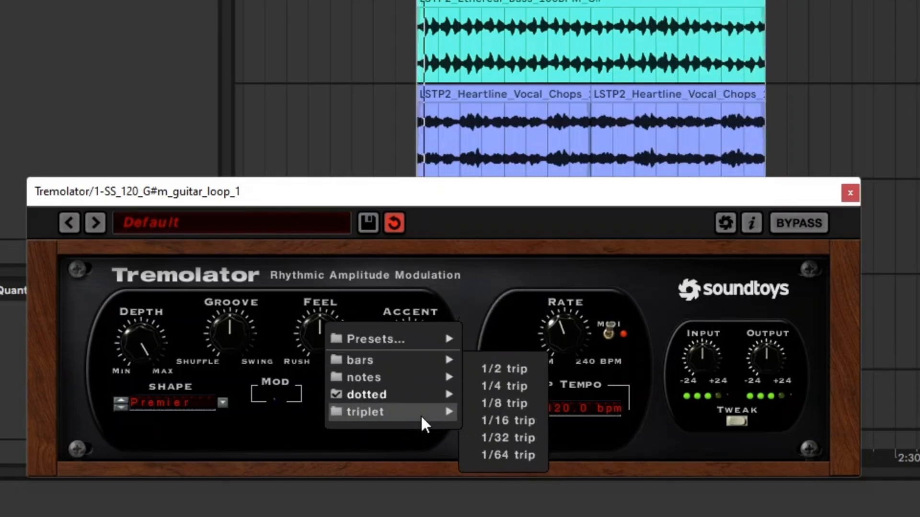
left_click(505, 418)
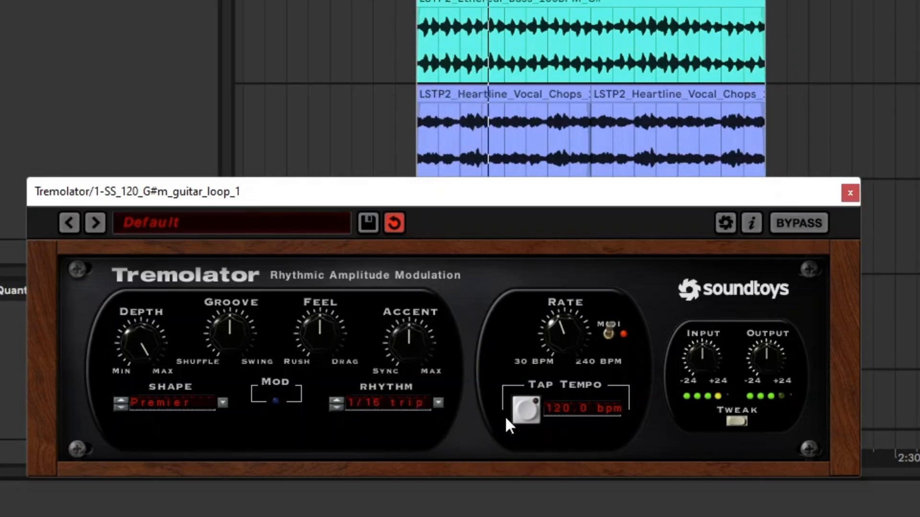
left_click_drag(134, 323, 140, 353)
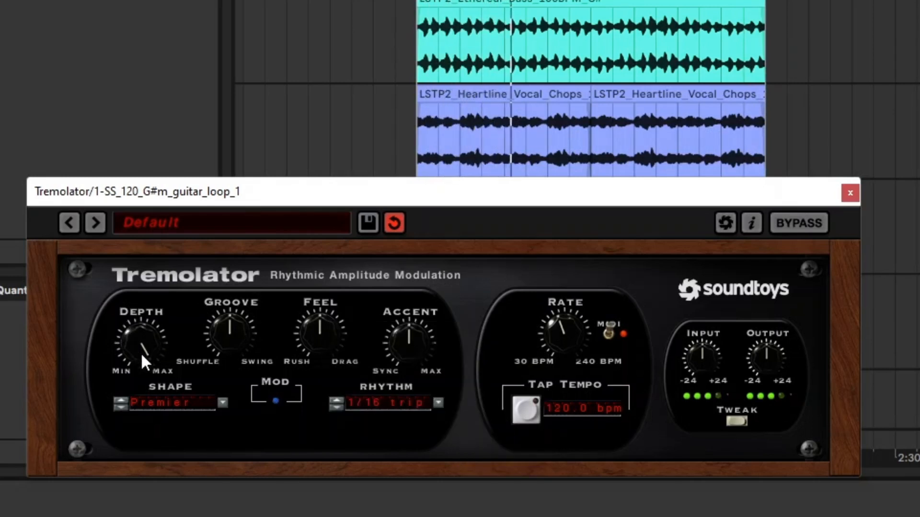
- Look through the modulation shapes and set the Shape to SoftSquare
left_click(179, 403)
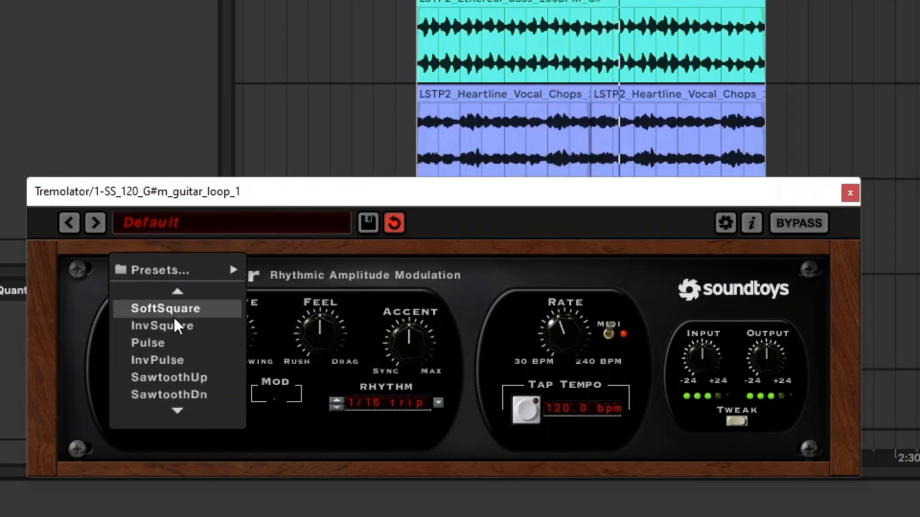
left_click(343, 423)
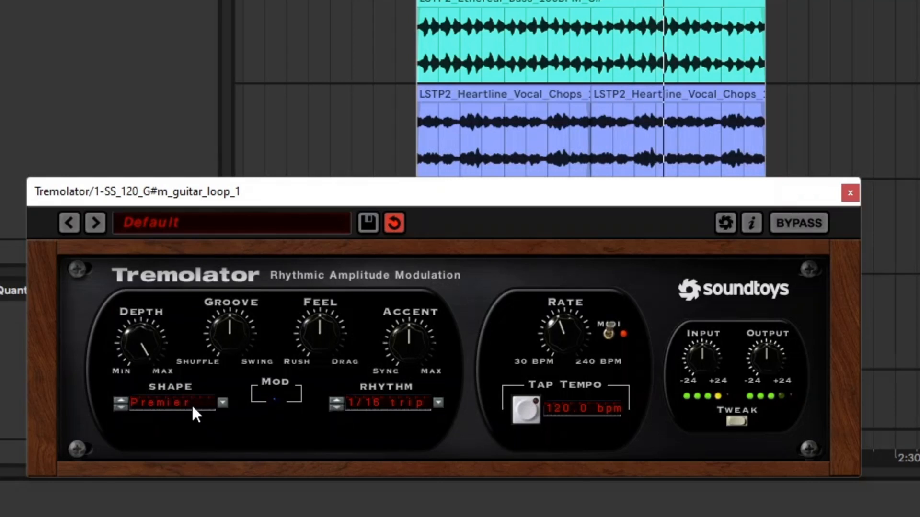
left_click(179, 403)
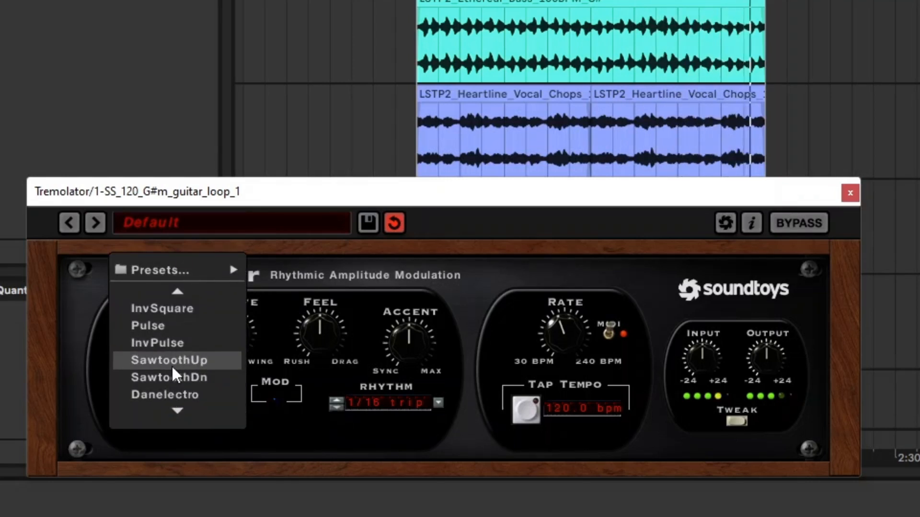
left_click(171, 364)
left_click(194, 398)
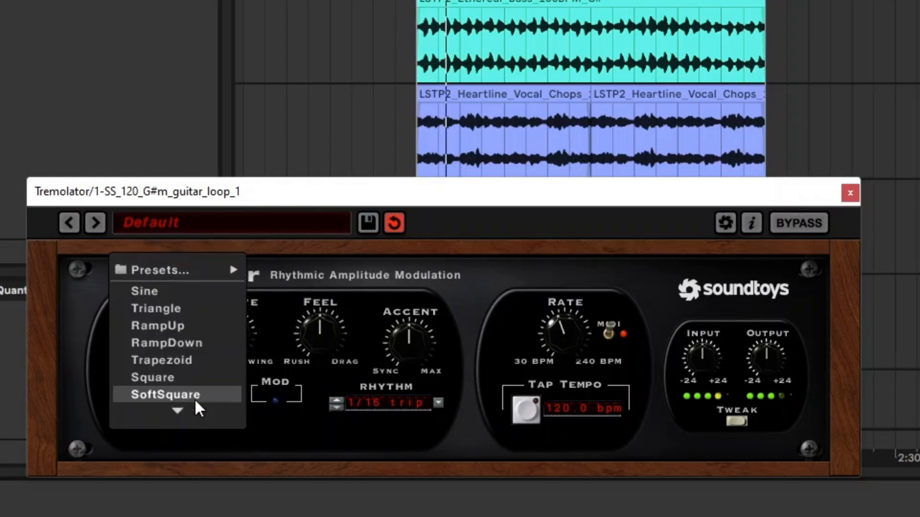
left_click(197, 400)
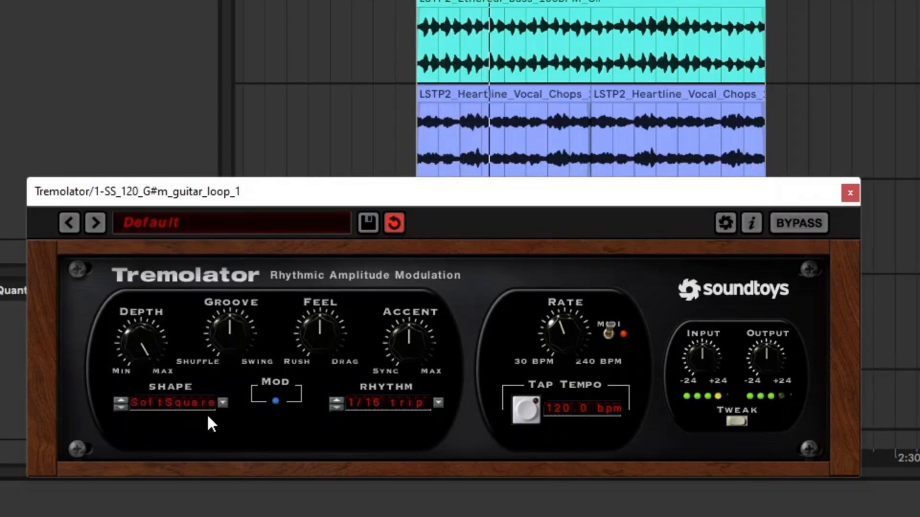
- Audition the Sine and Triangle shapes on the guitar loop
left_click(197, 400)
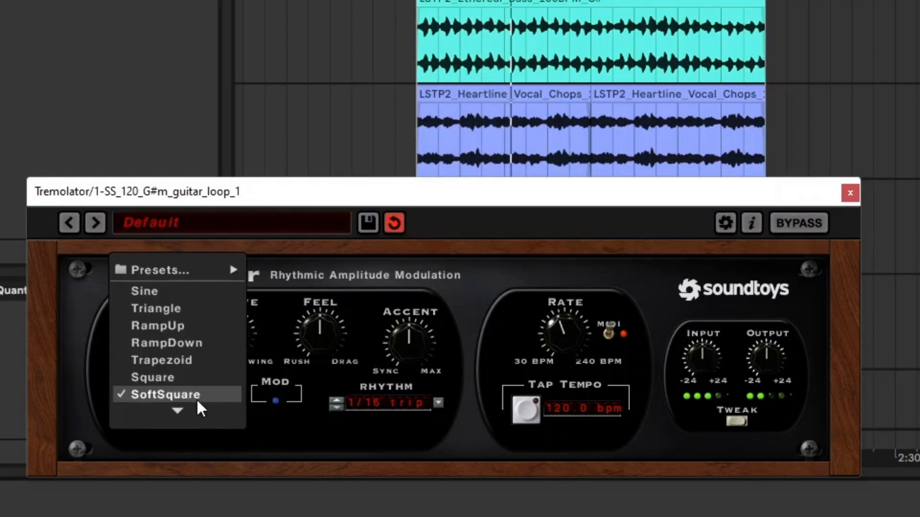
left_click(161, 295)
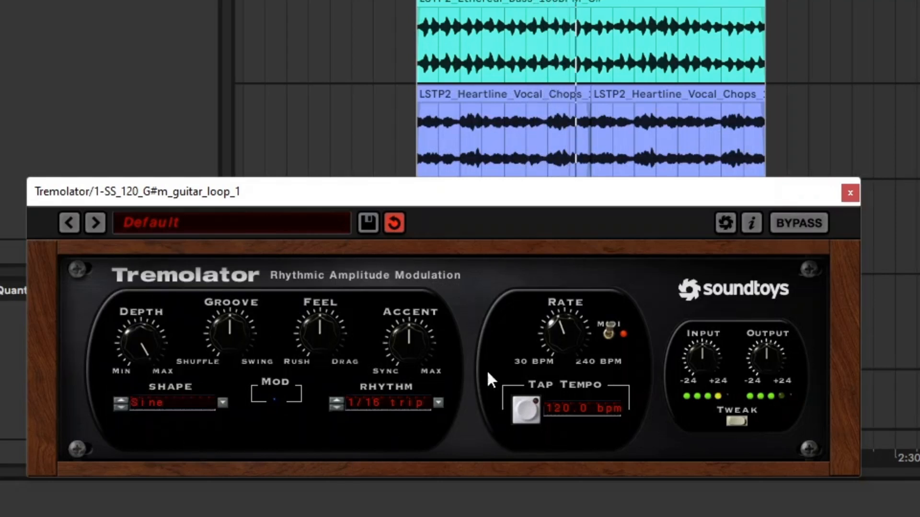
left_click(163, 403)
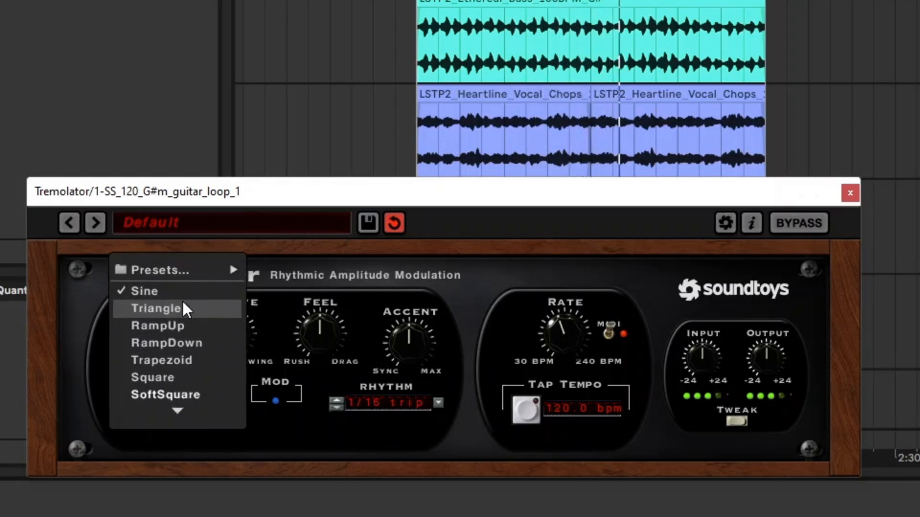
left_click(184, 309)
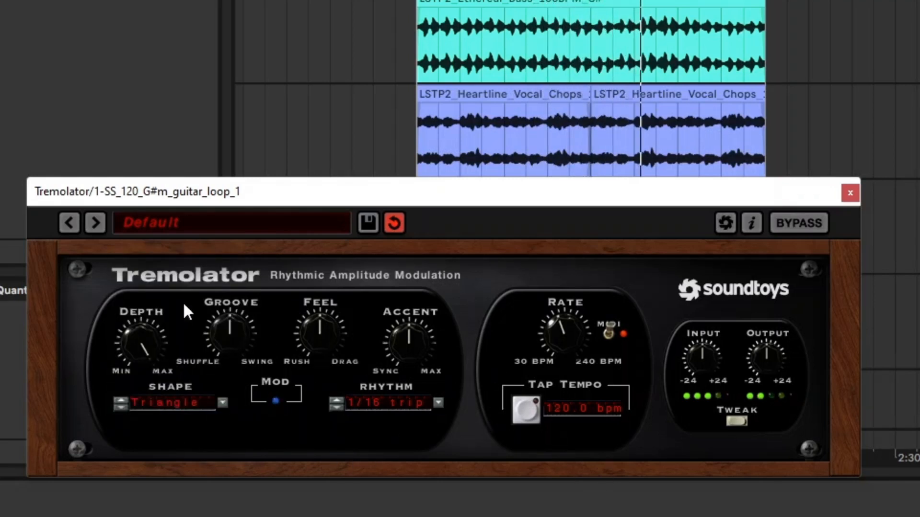
- Set the Shape to Wurlitzer, at the end of the shape list
left_click(222, 402)
mouse_move(298, 421)
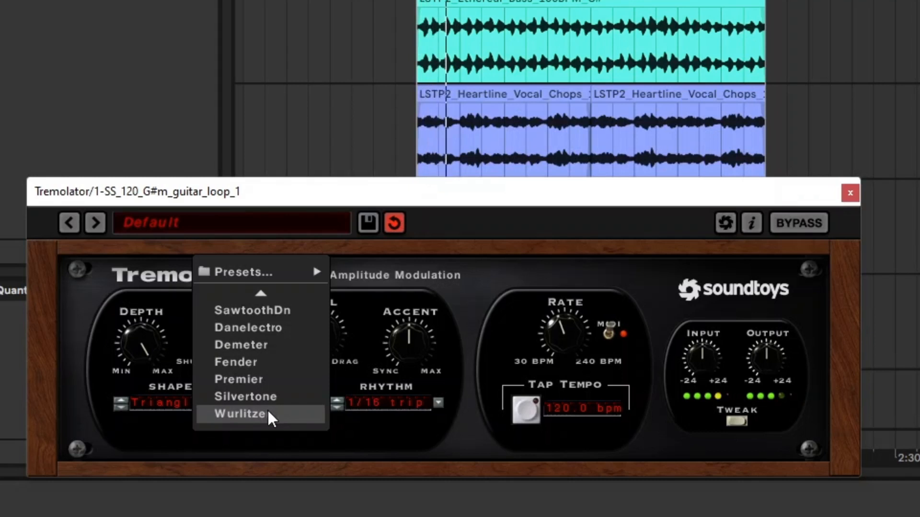
left_click(266, 414)
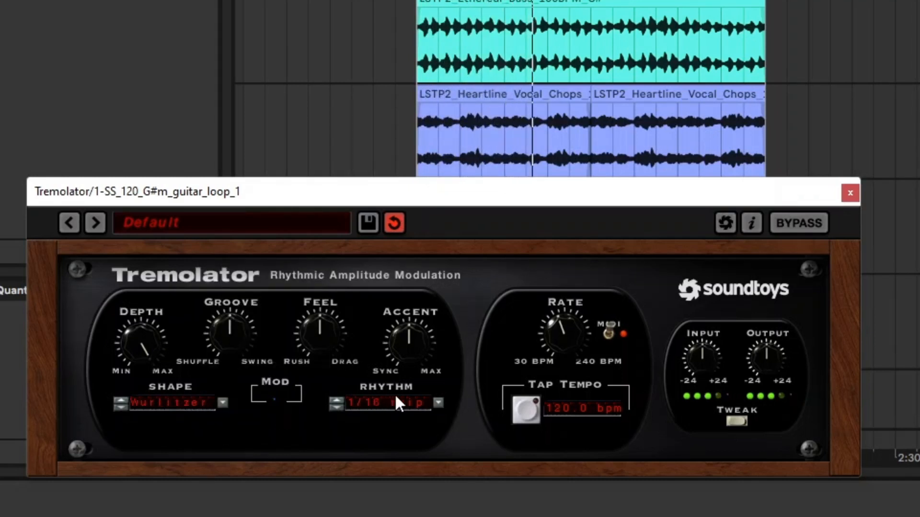
- Browse the factory preset categories on the guitar loop, including Drum FX, Dynamic and Classic
left_click(143, 223)
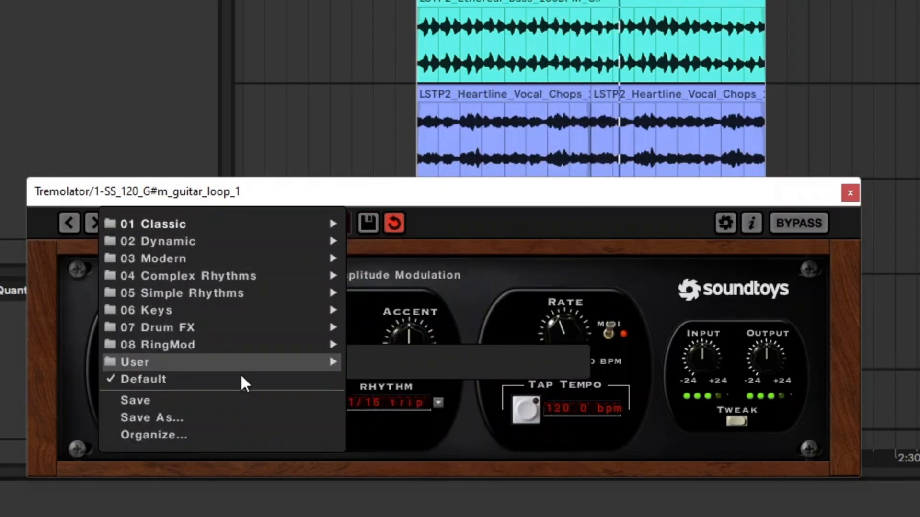
mouse_move(215, 329)
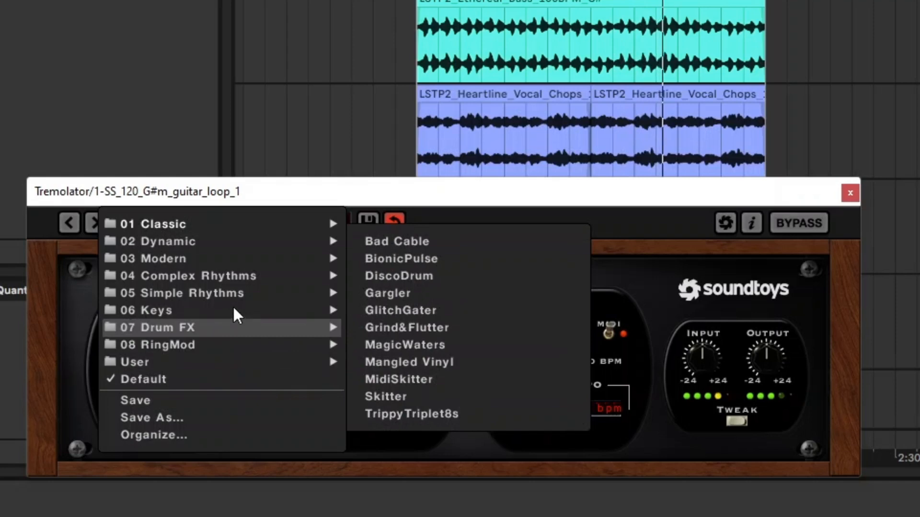
mouse_move(210, 312)
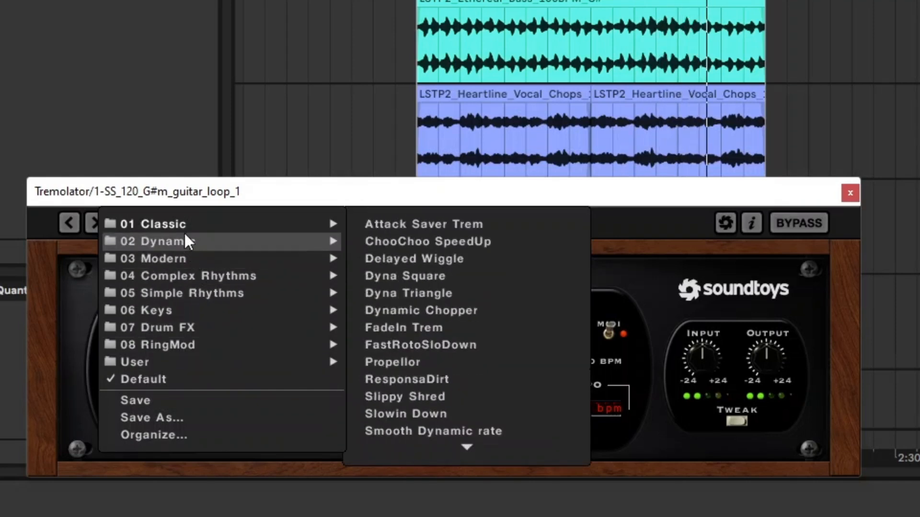
mouse_move(295, 222)
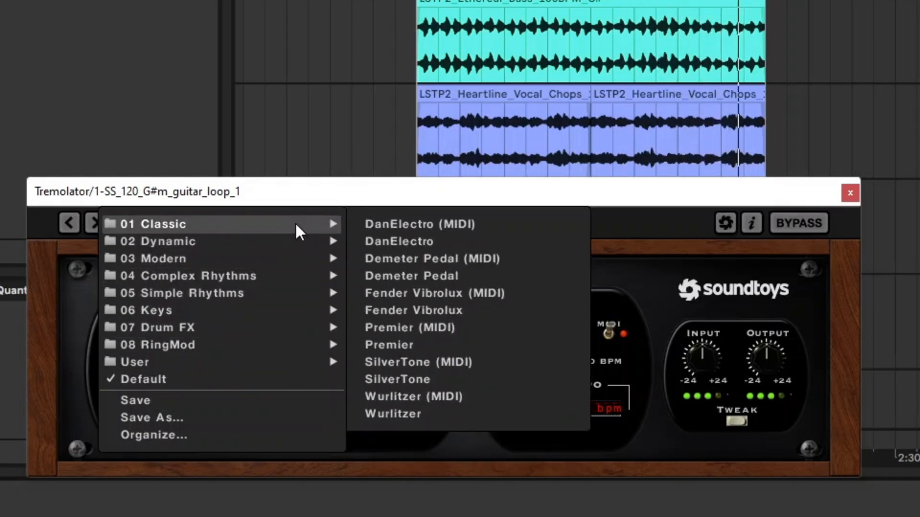
left_click(424, 223)
left_click(97, 225)
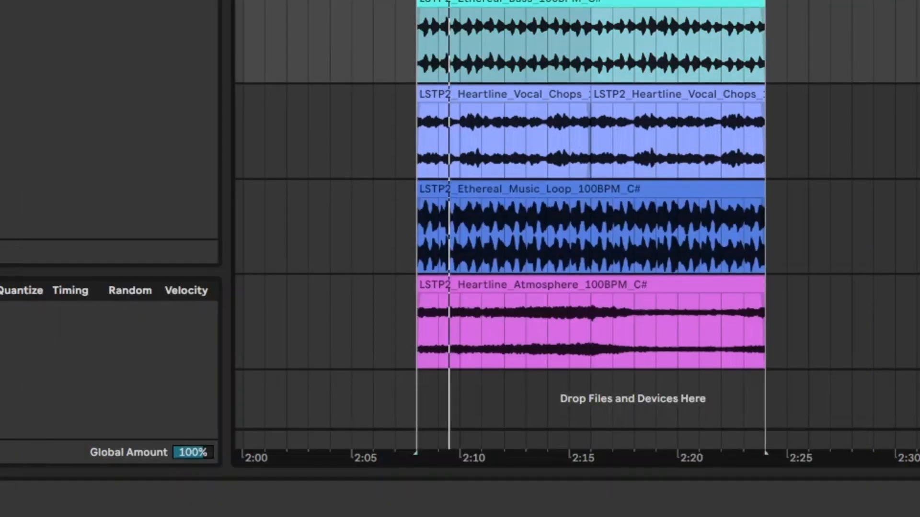
- Play the bass loop and load the Bad Cable preset from the Drum FX category on its Tremolator
key("space")
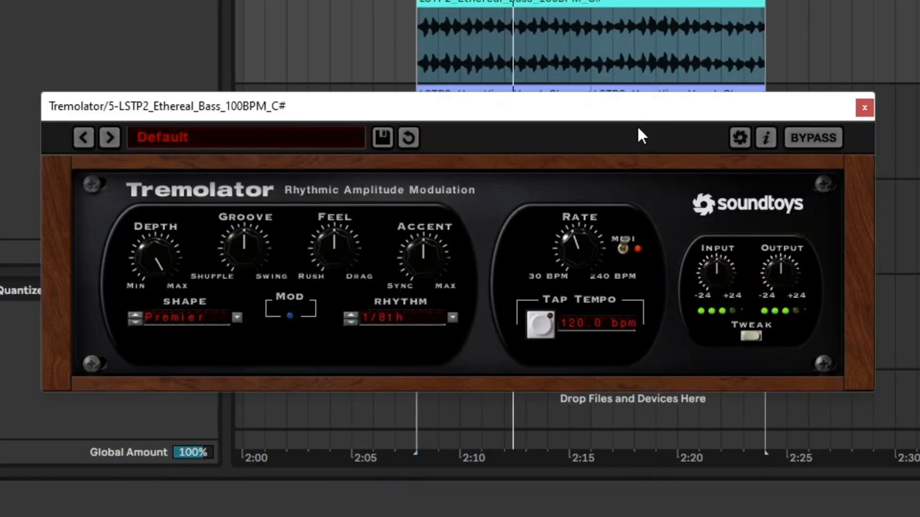
left_click(237, 139)
mouse_move(236, 139)
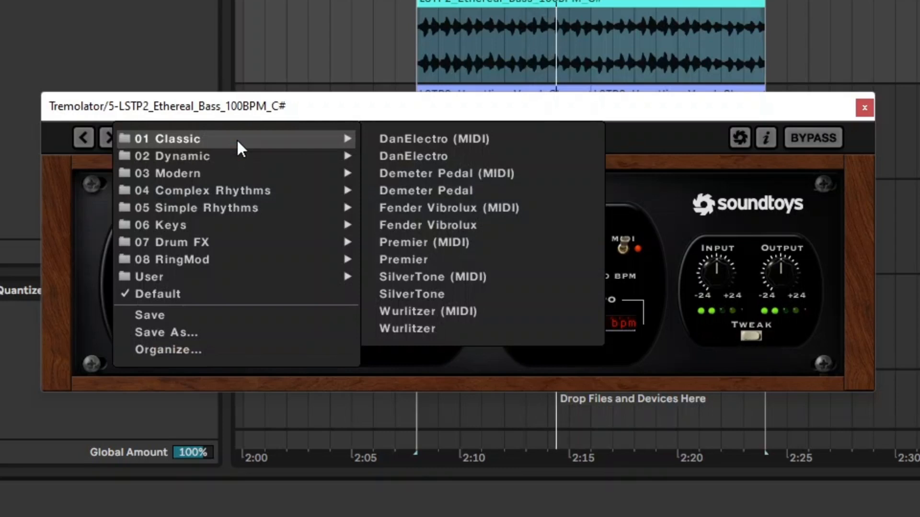
mouse_move(252, 246)
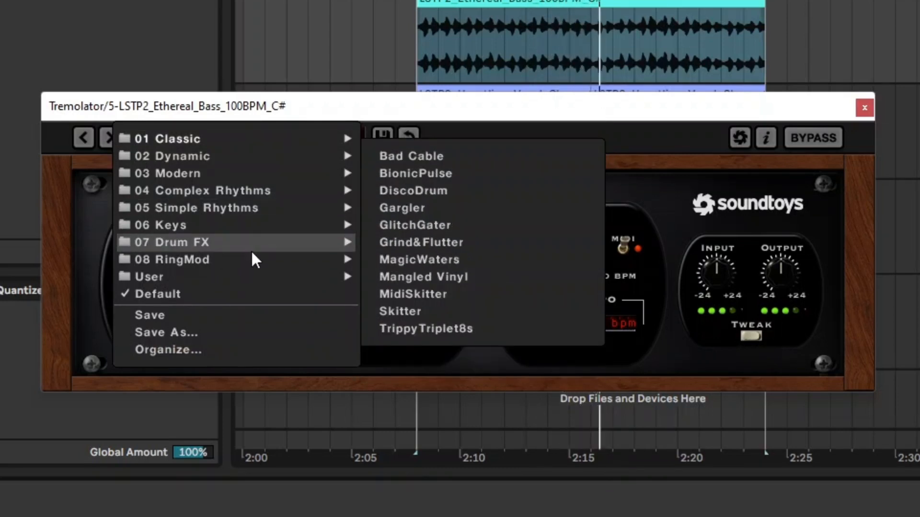
left_click(433, 164)
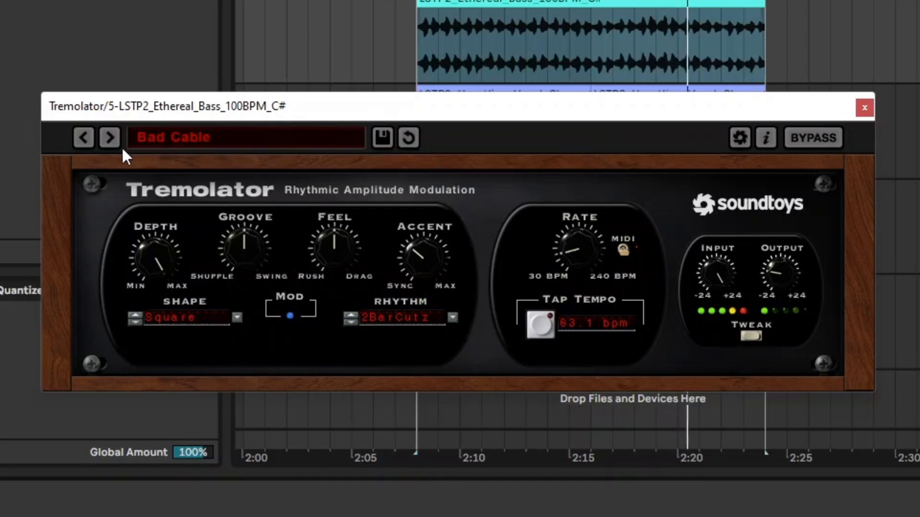
- Load the 1-16th Acnt Sqr preset from the Simple Rhythms category on the bass loop
left_click(158, 143)
mouse_move(256, 211)
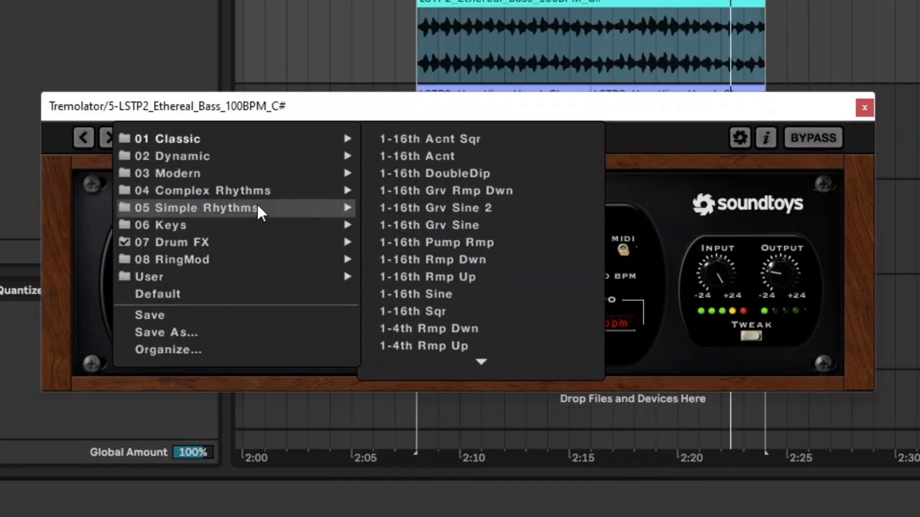
left_click(433, 142)
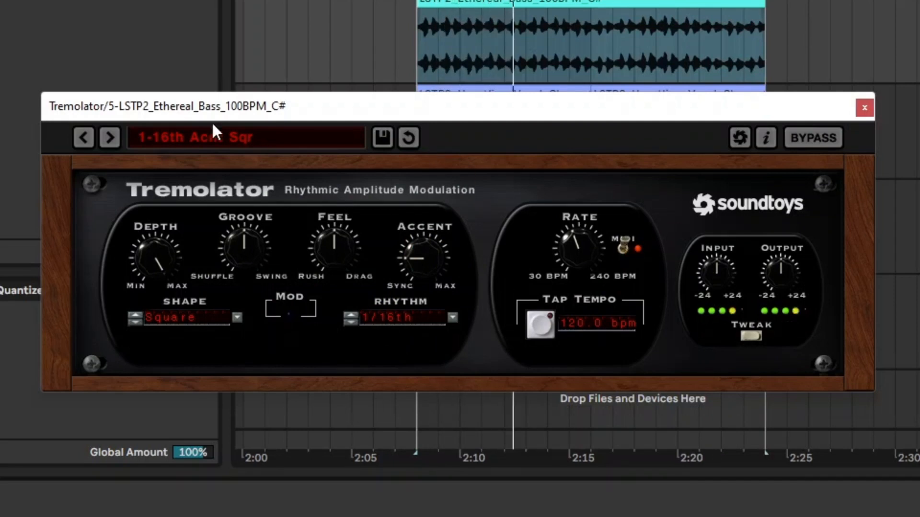
- Set the preset's Rhythm to 1/8th and raise the Accent towards its maximum
left_click(384, 316)
mouse_move(383, 316)
mouse_move(413, 295)
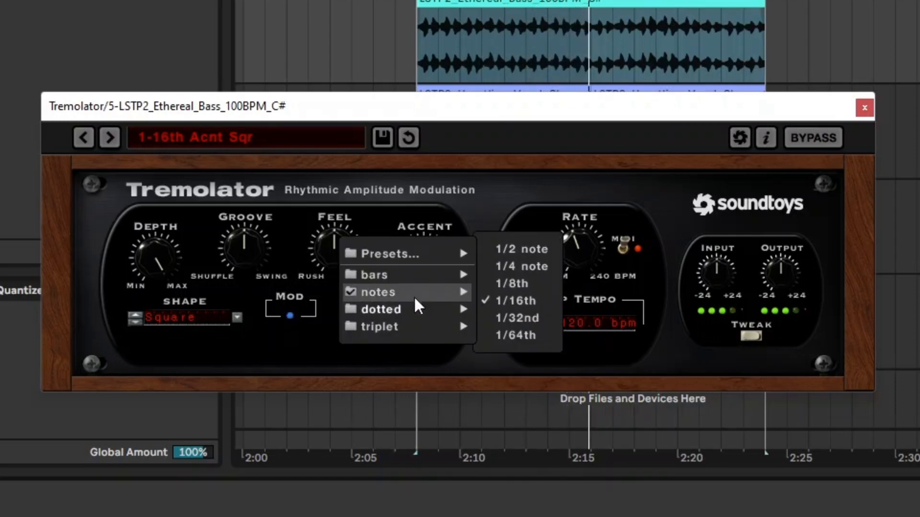
left_click(513, 285)
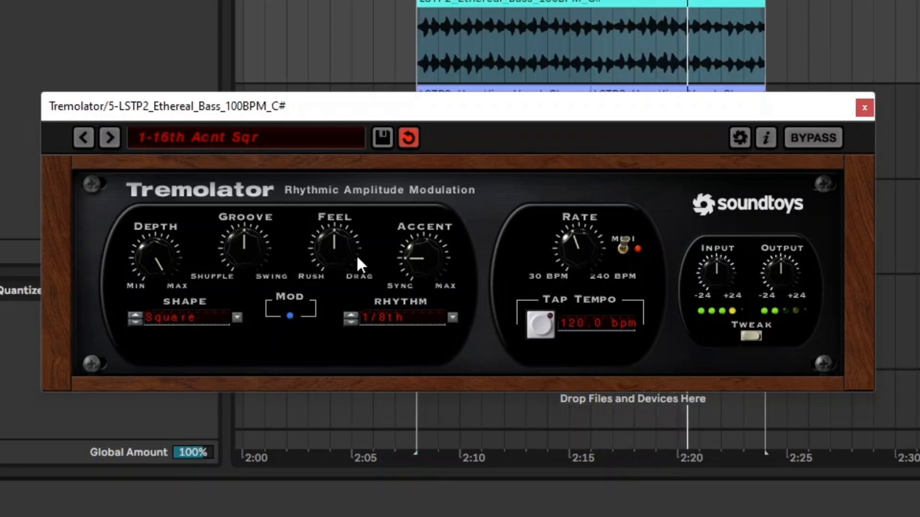
left_click_drag(415, 272, 447, 150)
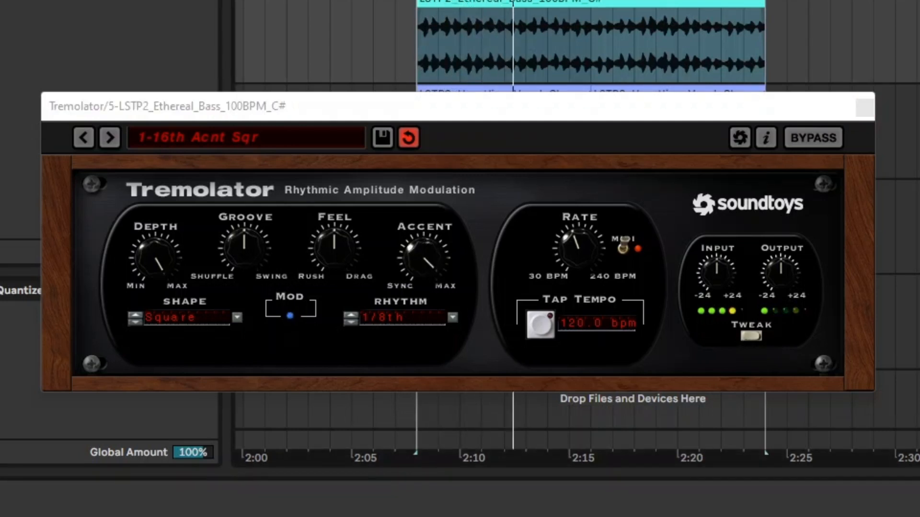
- Try the Feel towards Rush and the Groove towards Swing on the bass, and reset both controls
left_click_drag(322, 253, 328, 302)
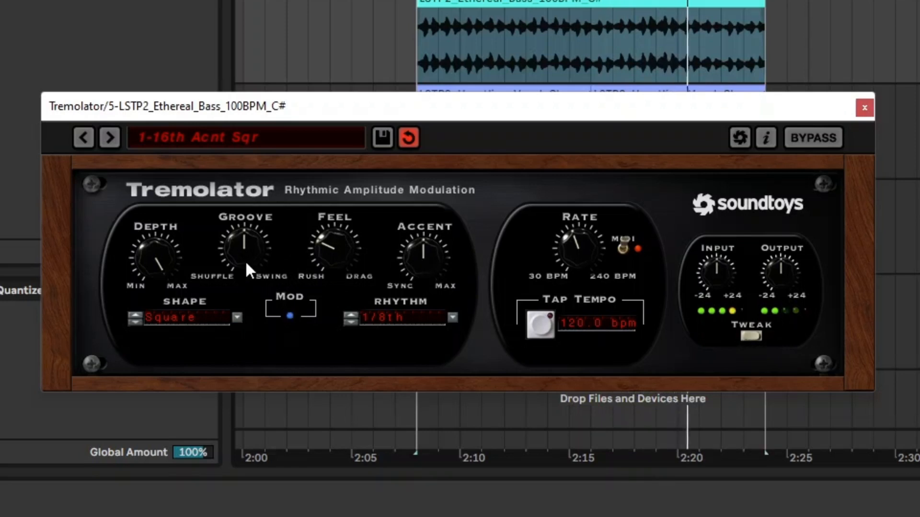
left_click_drag(248, 246, 251, 214)
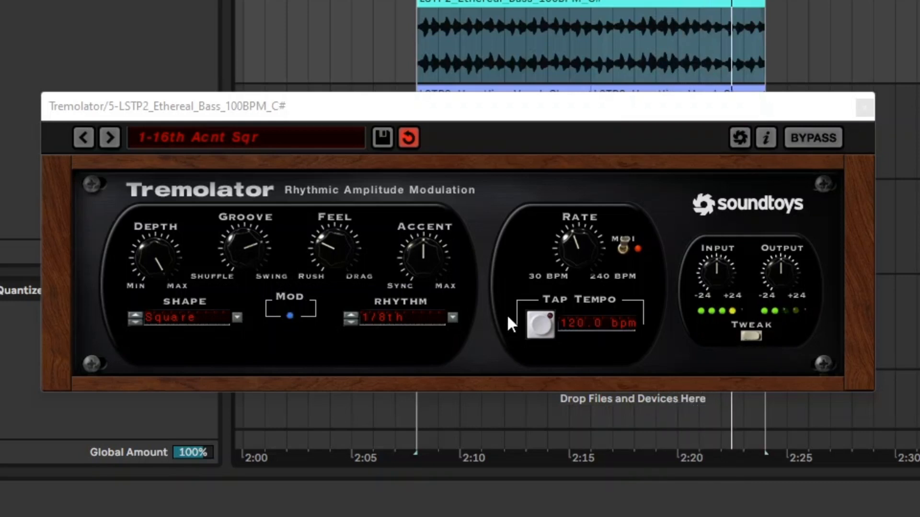
double_click(348, 246)
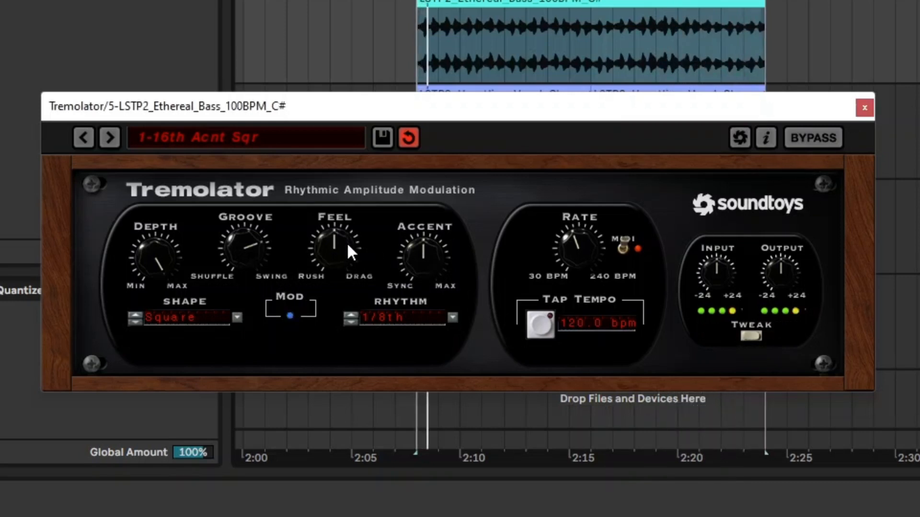
double_click(262, 243)
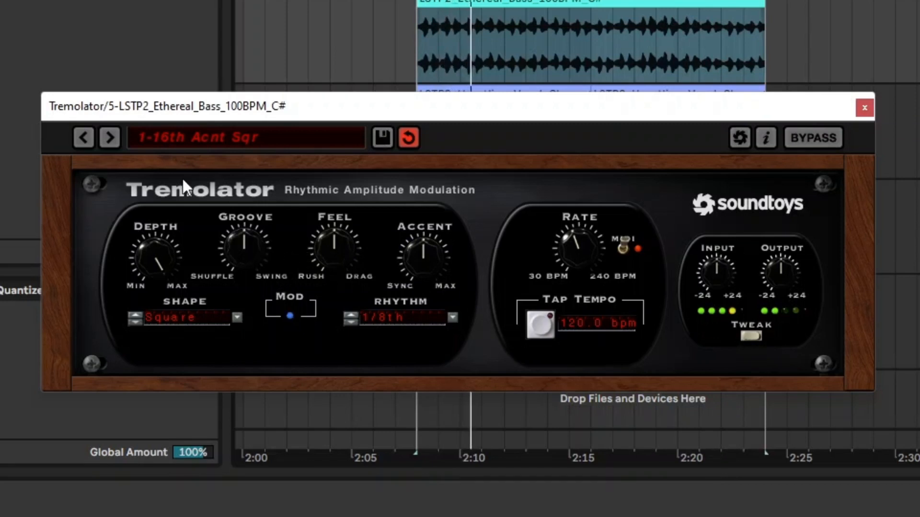
- Step forward through the 1-16th Acnt preset to the 1-16th DoubleDip preset
left_click(107, 136)
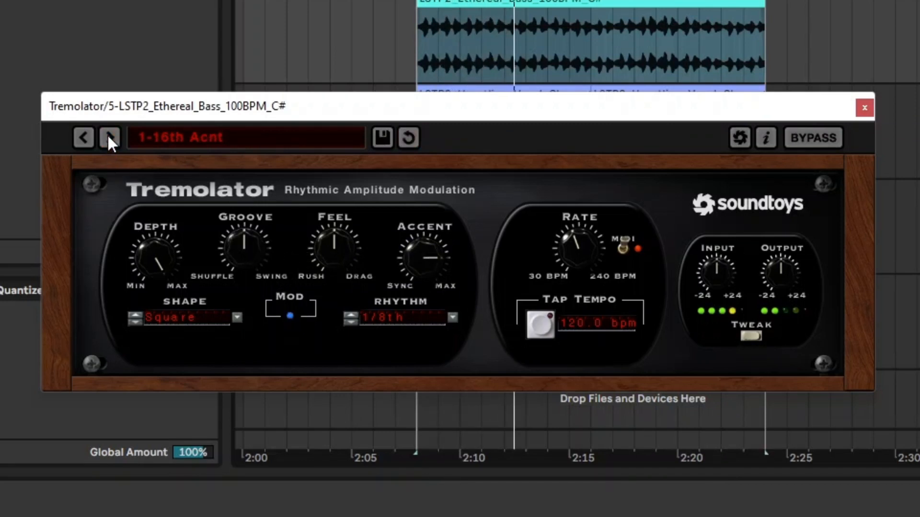
left_click(108, 137)
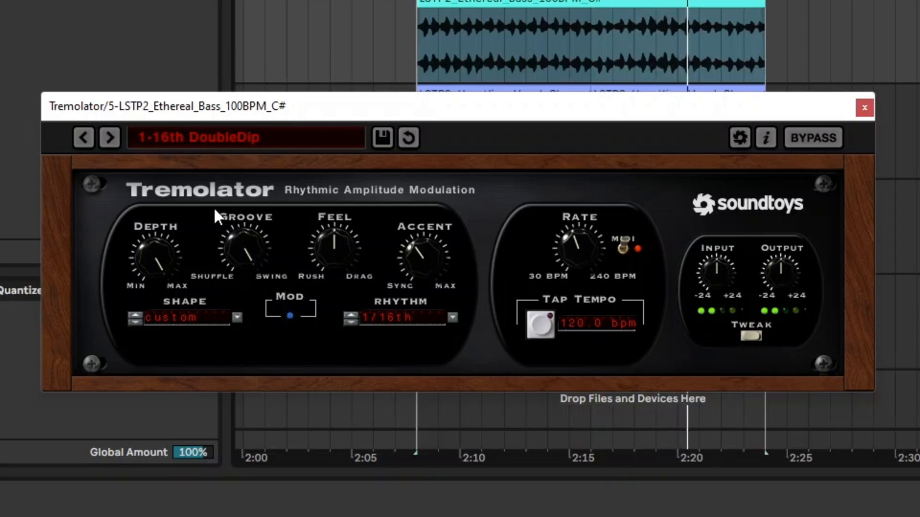
- Lower the Depth of the DoubleDip preset, and load the DiscoDrum preset from the Drum FX category
left_click_drag(151, 257, 154, 284)
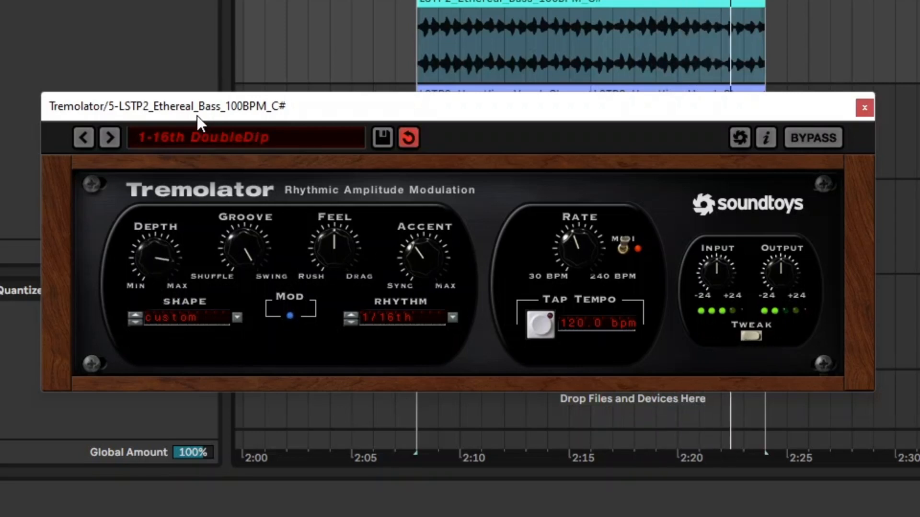
left_click(218, 137)
mouse_move(266, 248)
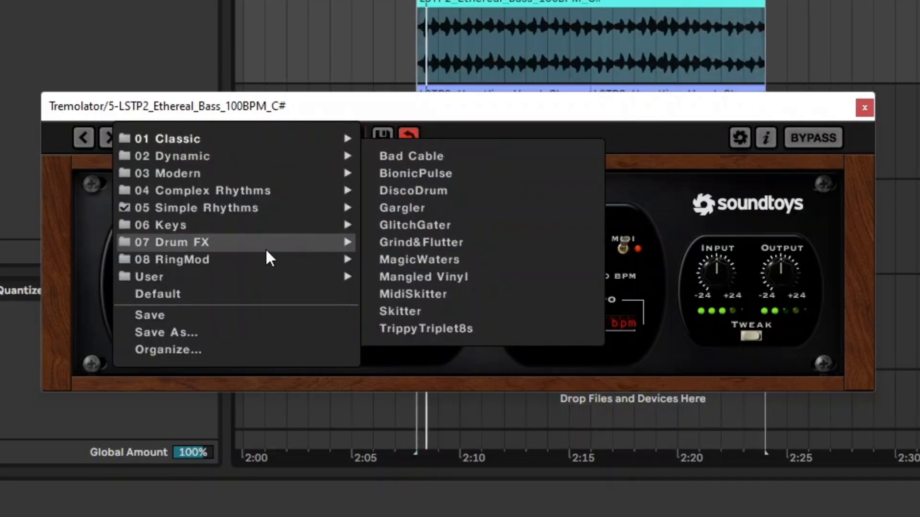
left_click(432, 191)
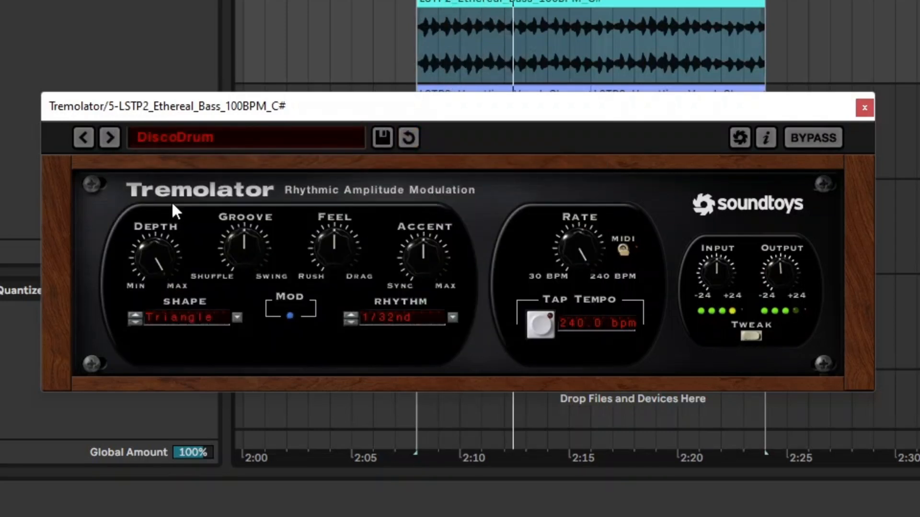
- Reduce the Depth of the DiscoDrum preset in stages while the bass loop plays
left_click_drag(155, 261, 157, 286)
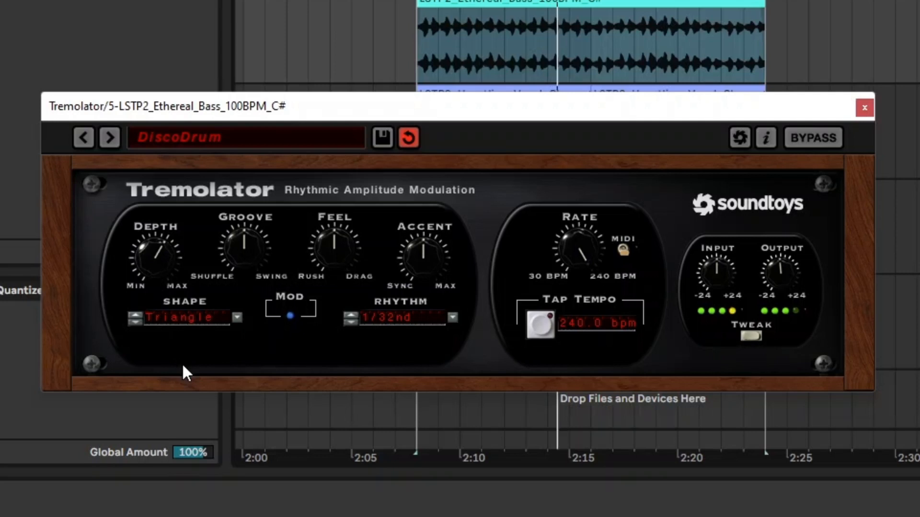
left_click_drag(172, 255, 174, 275)
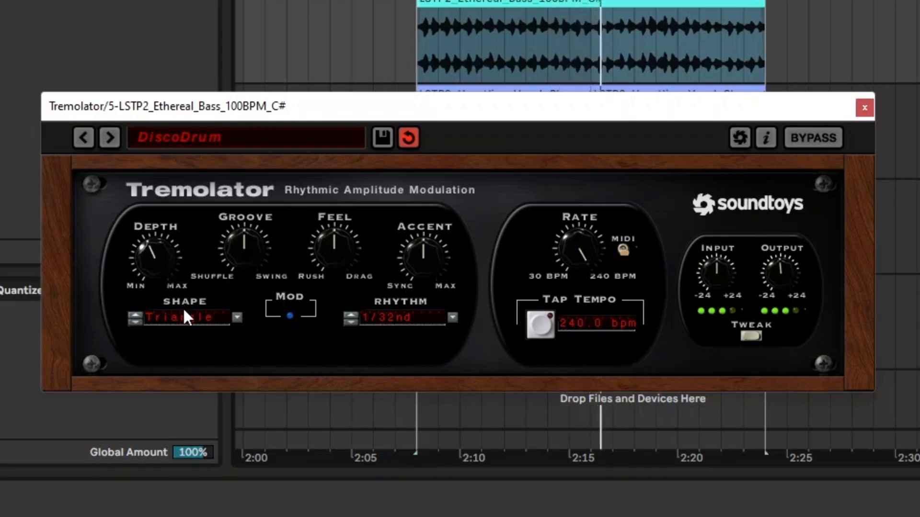
left_click_drag(183, 330, 162, 415)
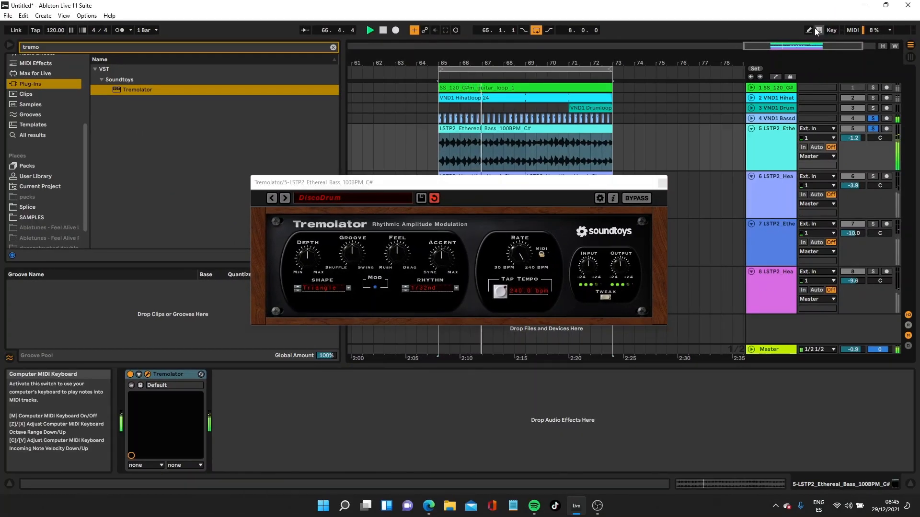
- Show the bass track's automation and draw a Tremolator Depth ramp rising from minimum at bar 65 to bar 67
key("a")
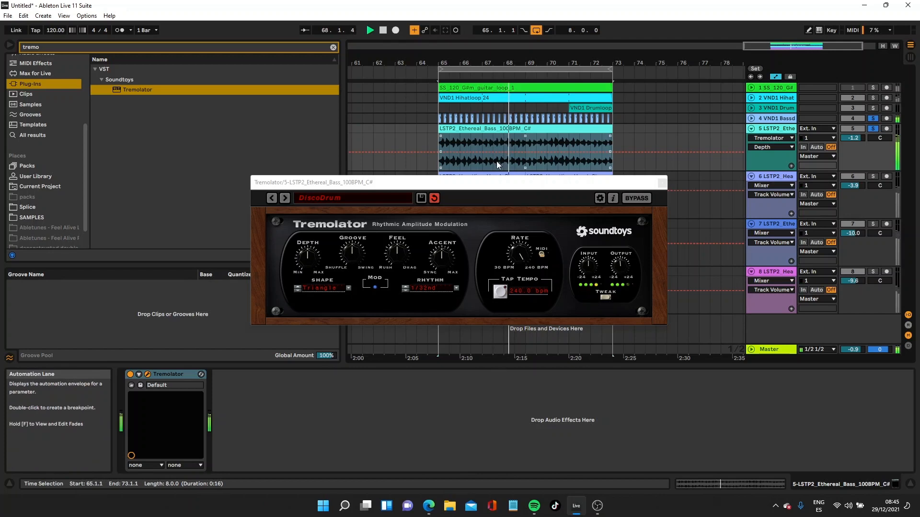
left_click(480, 153)
mouse_move(439, 154)
left_mouse_down()
mouse_move(440, 171)
mouse_move(480, 167)
mouse_move(444, 157)
left_mouse_up()
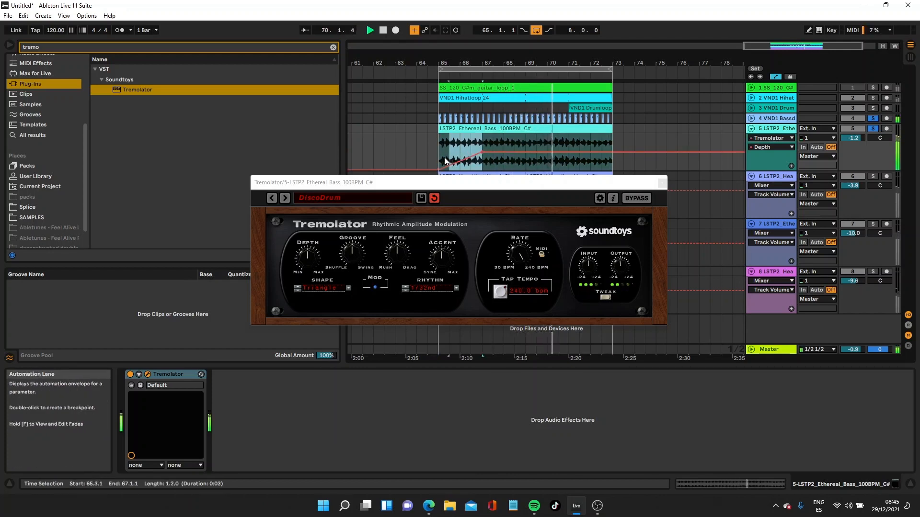
key("ctrl+f")
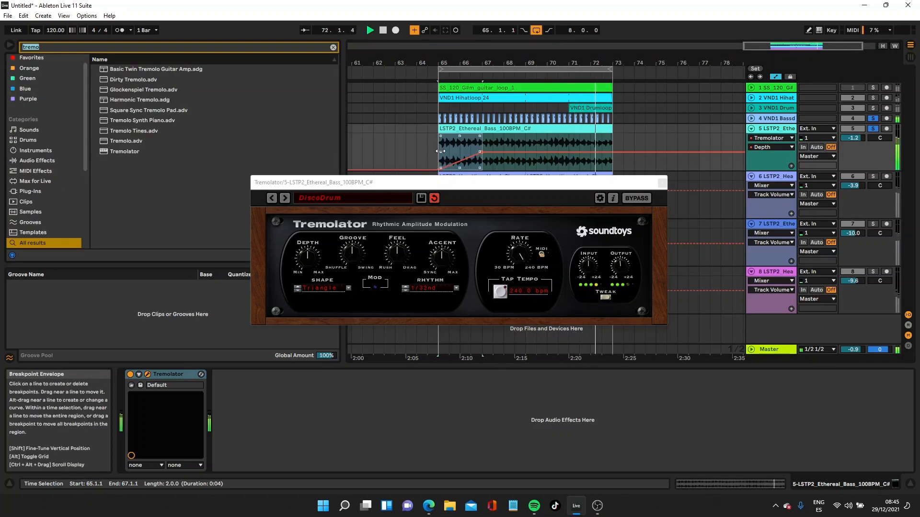
- Select the two-bar Depth ramp at bars 65 to 67 and duplicate it three times, up to bar 73
left_click_drag(439, 152, 480, 150)
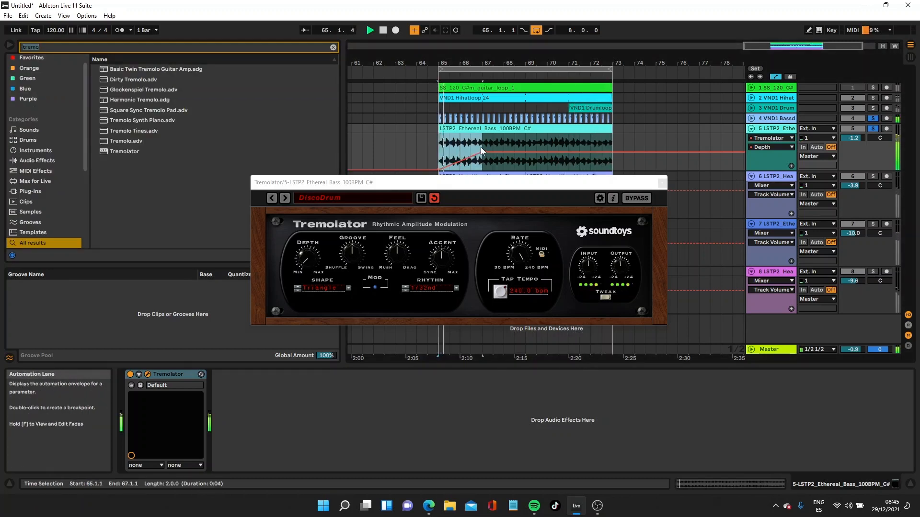
key("ctrl+d")
key("ctrl+d")
key("ctrl+d")
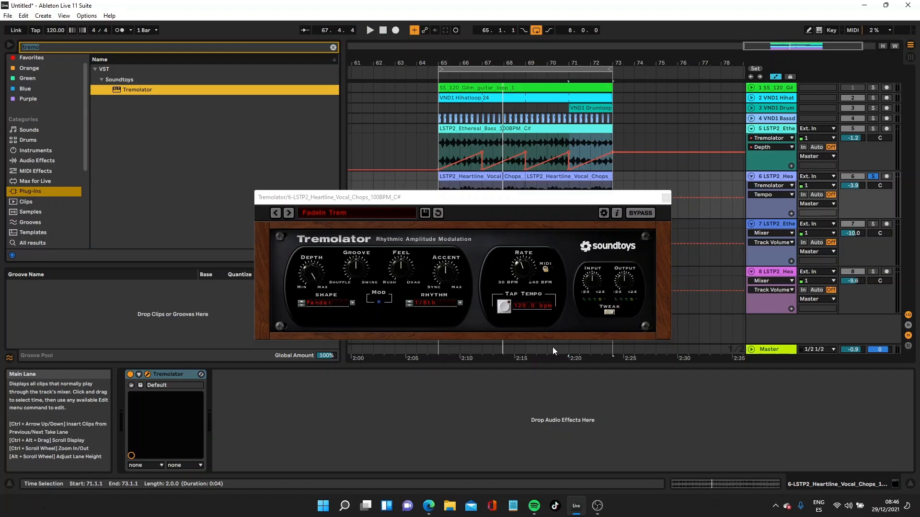
- Compare the vocal chops without and with Tremolator during playback, and lower the Depth of the DanElectro preset
left_click(130, 375)
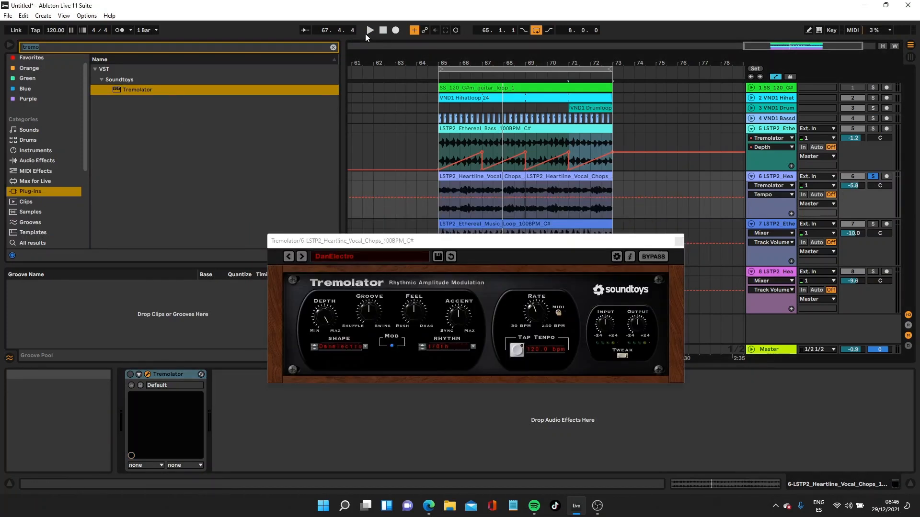
left_click(370, 30)
left_click(131, 375)
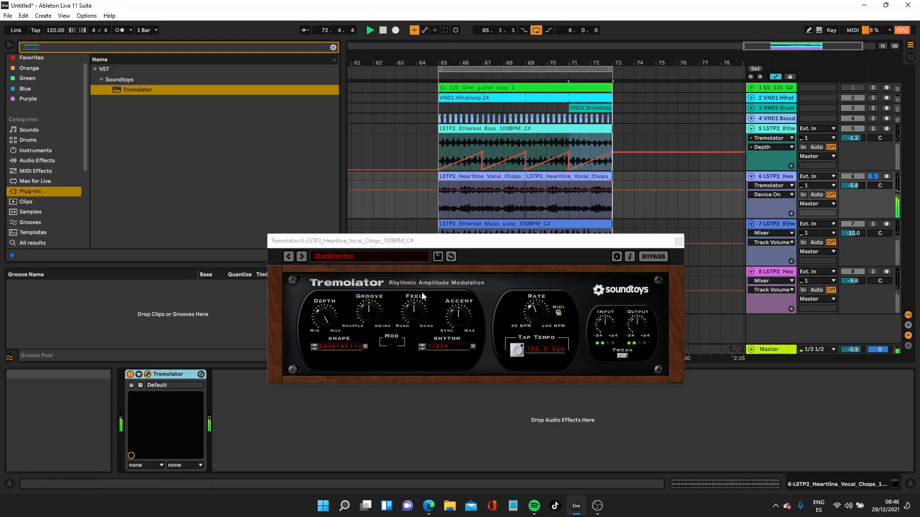
left_click_drag(329, 313, 401, 447)
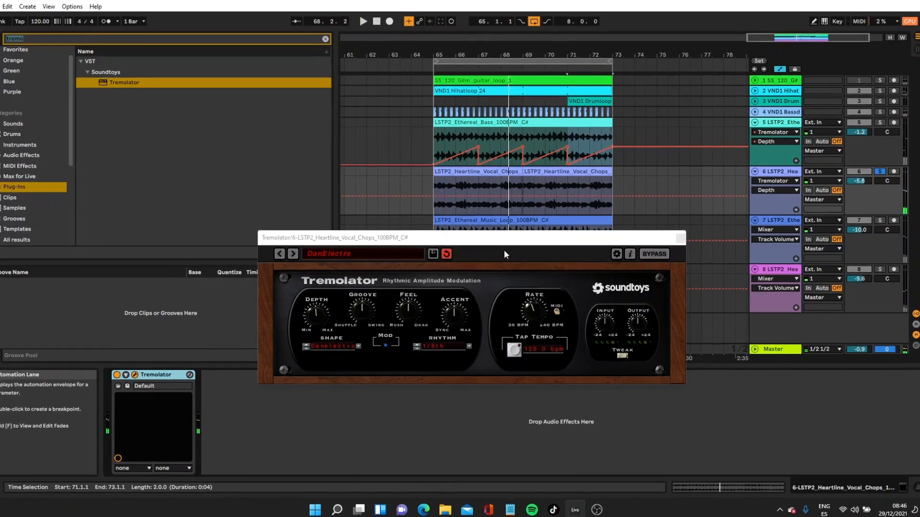
- Expand the Tweak section of the vocal chops' Tremolator and load the Default preset
left_click_drag(501, 243, 514, 198)
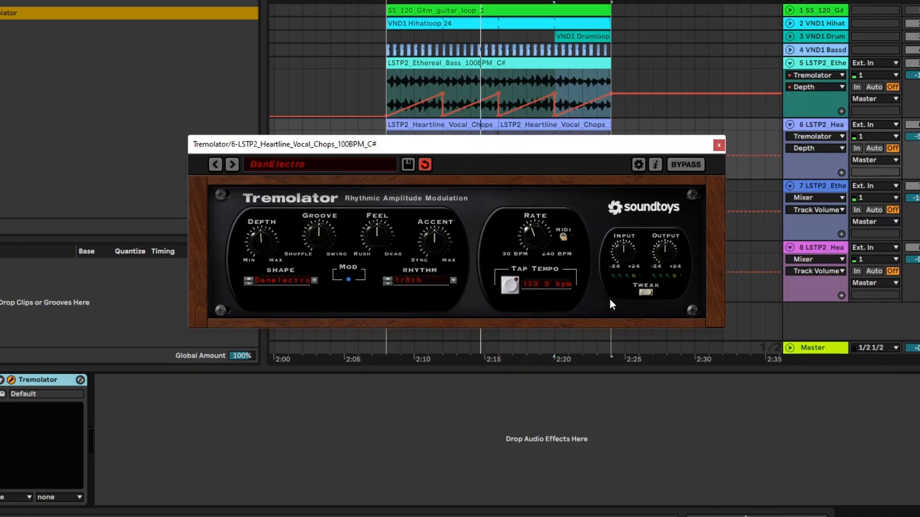
left_click(645, 292)
left_click_drag(544, 139, 503, 11)
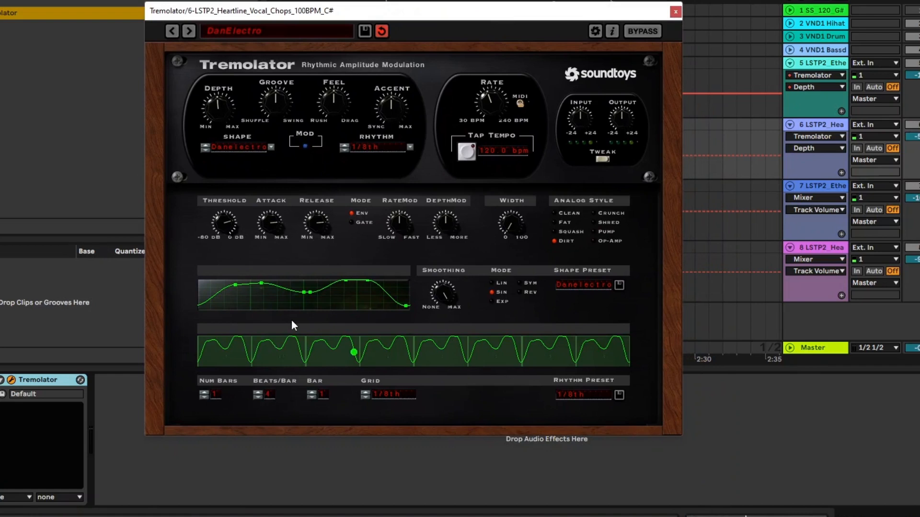
left_click(284, 28)
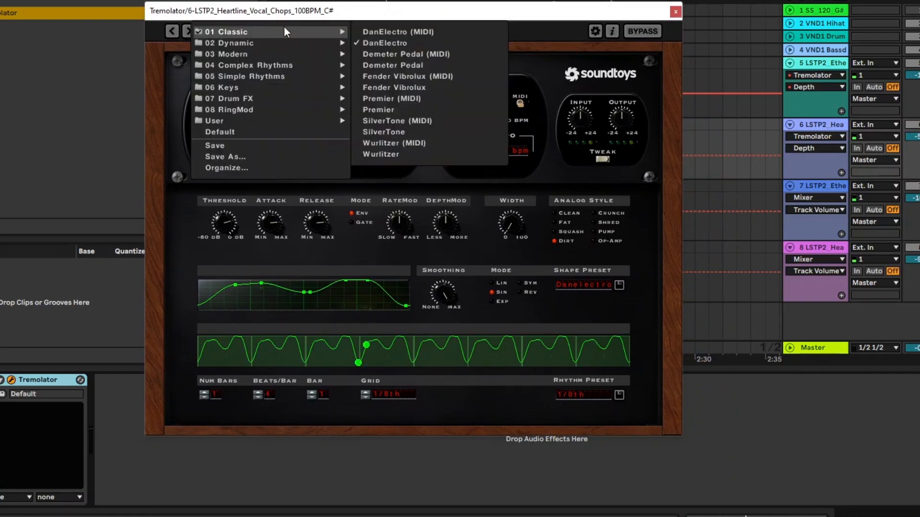
left_click(283, 132)
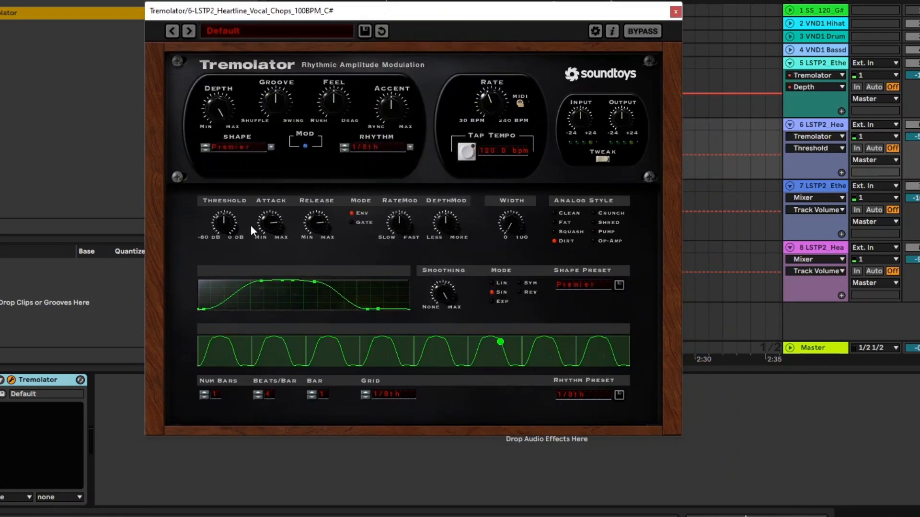
- Set the modulation Mode to Gate after comparing it with Env, and turn RateMod towards Slow
left_click(318, 225)
left_click(353, 223)
left_click(350, 213)
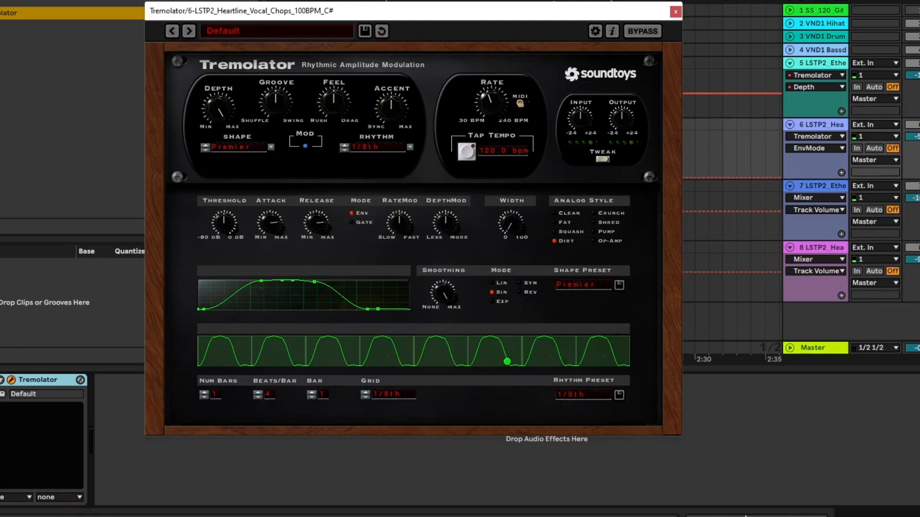
left_click(352, 221)
left_click(351, 223)
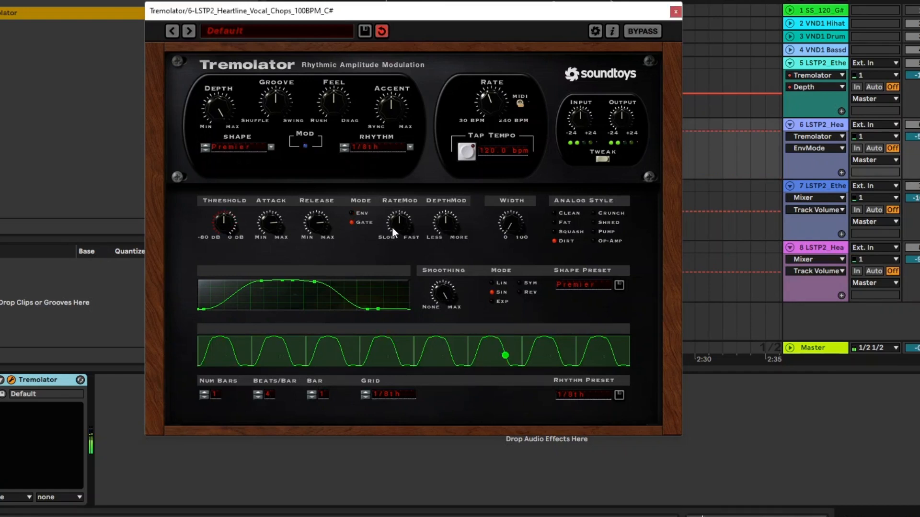
left_click_drag(404, 225, 395, 244)
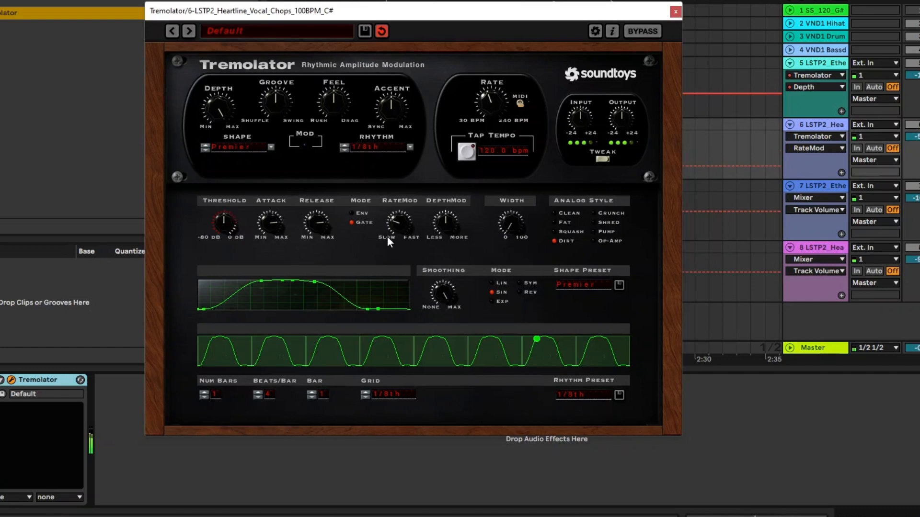
left_click_drag(387, 234, 386, 224)
- Return the modulation Mode to Env and raise the Threshold towards 0 dB
left_click(356, 214)
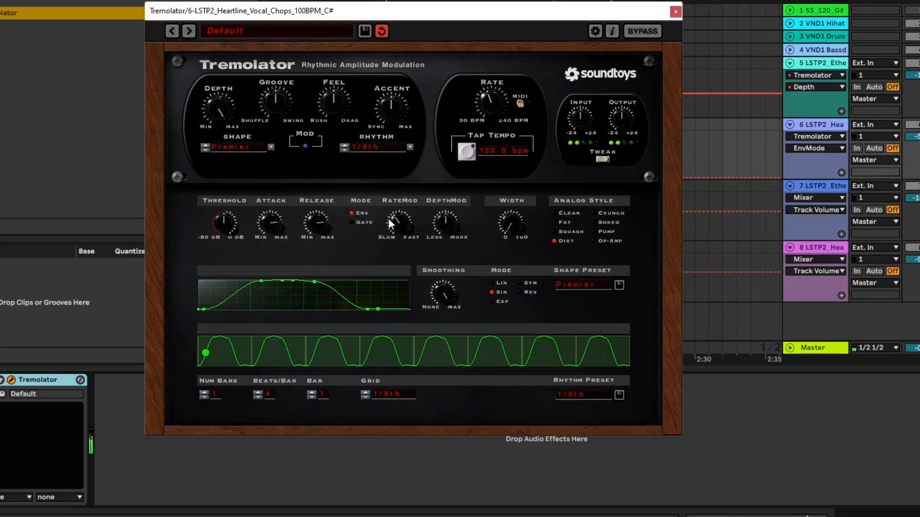
left_click(222, 223)
left_click_drag(228, 233, 220, 188)
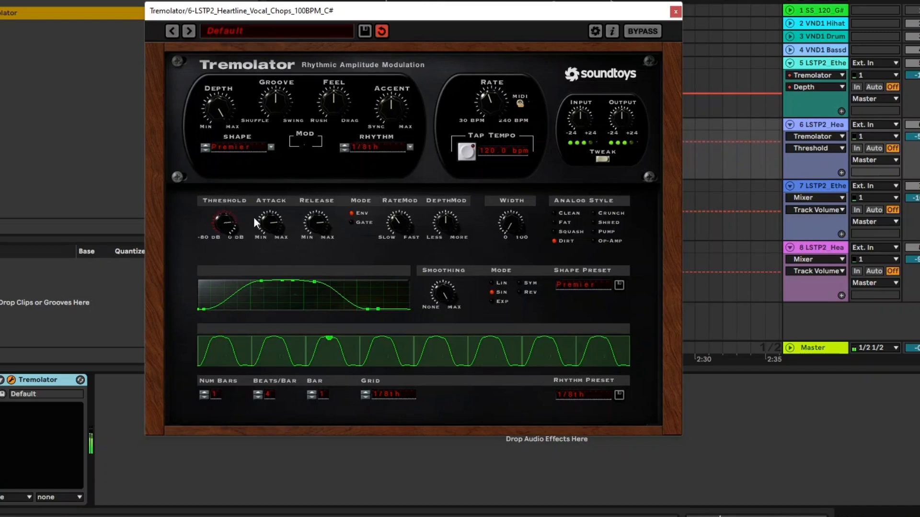
- Try the Attack at its minimum and reset it, and bring the Release down to minimum
left_click_drag(269, 222, 286, 299)
left_click_drag(271, 221, 291, 268)
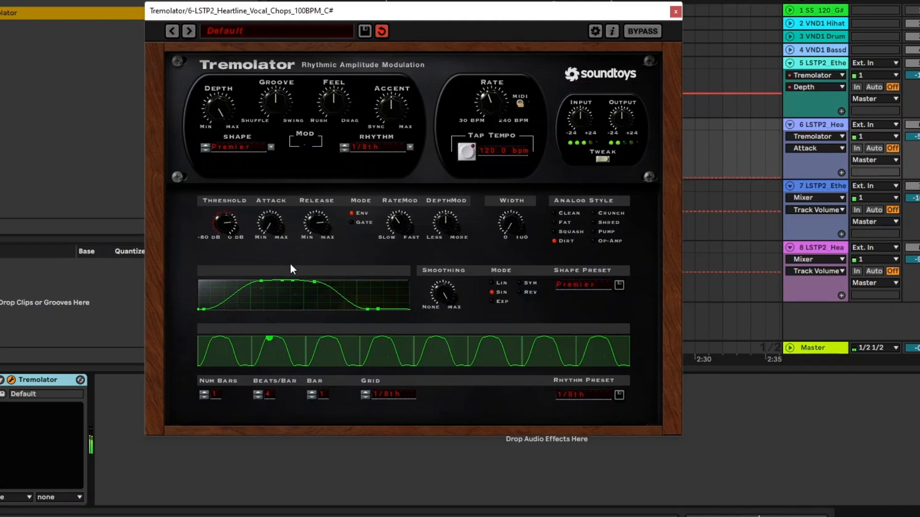
double_click(267, 231)
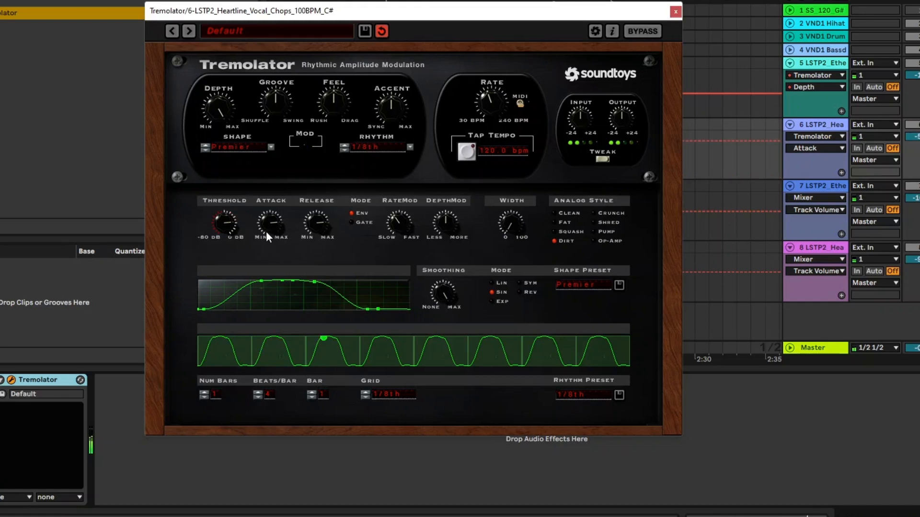
double_click(315, 222)
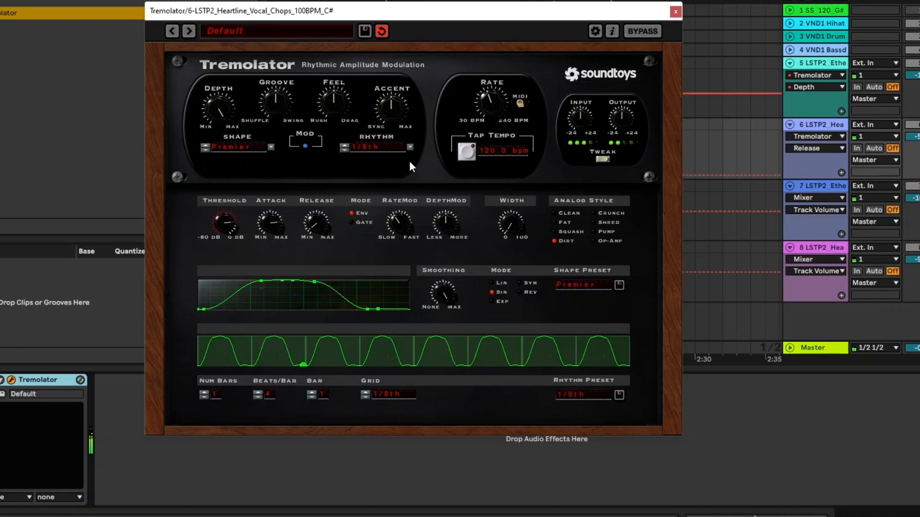
- Set the Rhythm of the vocal chops' Tremolator to 1/4 note
left_click(410, 147)
mouse_move(369, 143)
mouse_move(412, 132)
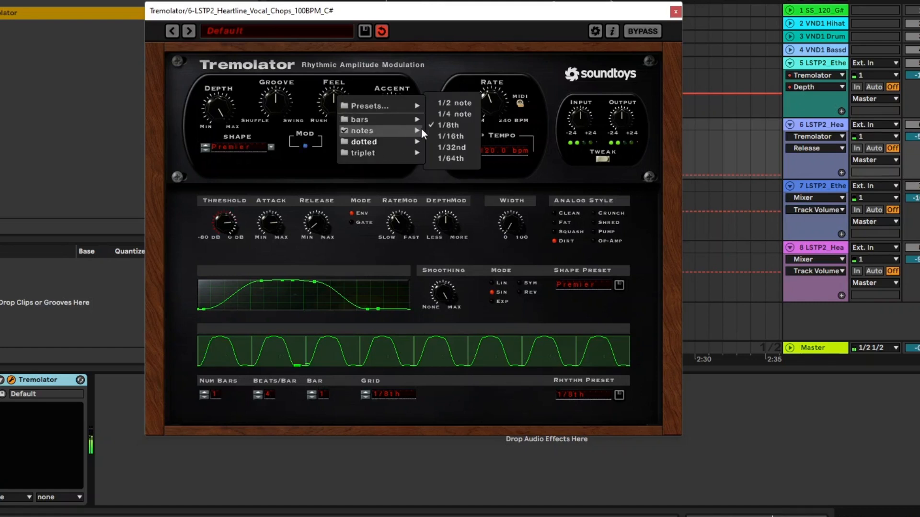
left_click(453, 113)
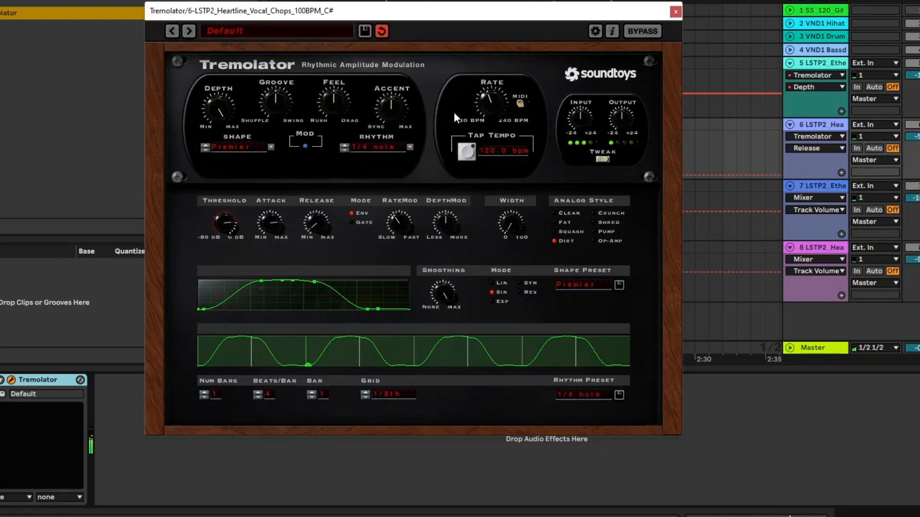
- Raise the Width past its midpoint and lower the Depth on the vocal chops
left_click_drag(512, 226, 526, 183)
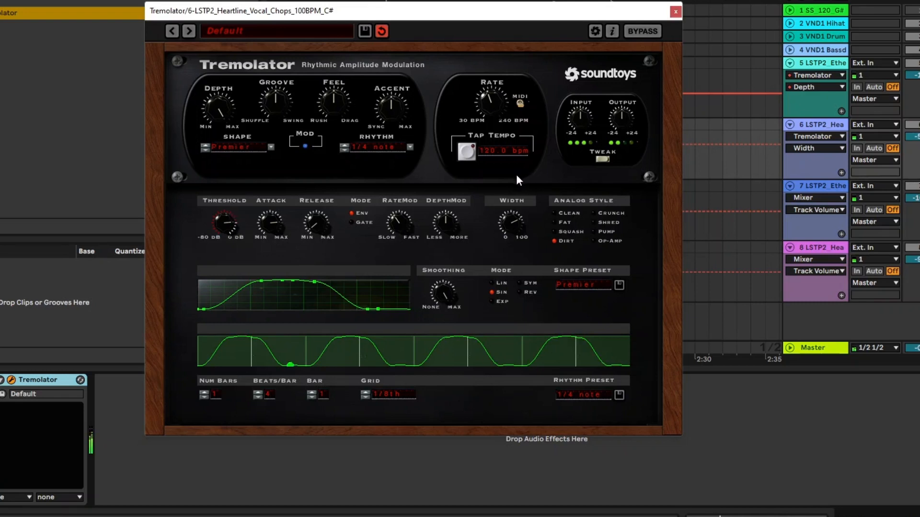
left_click(220, 223)
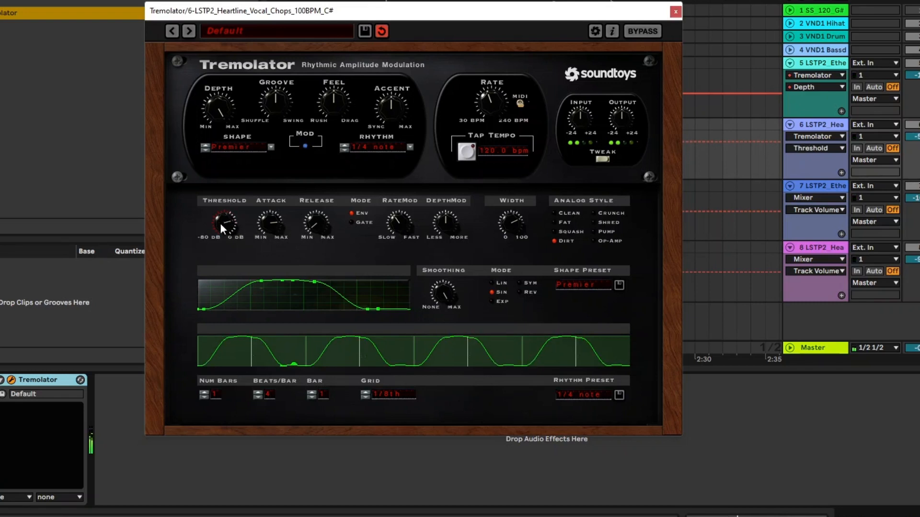
left_click_drag(218, 102, 252, 188)
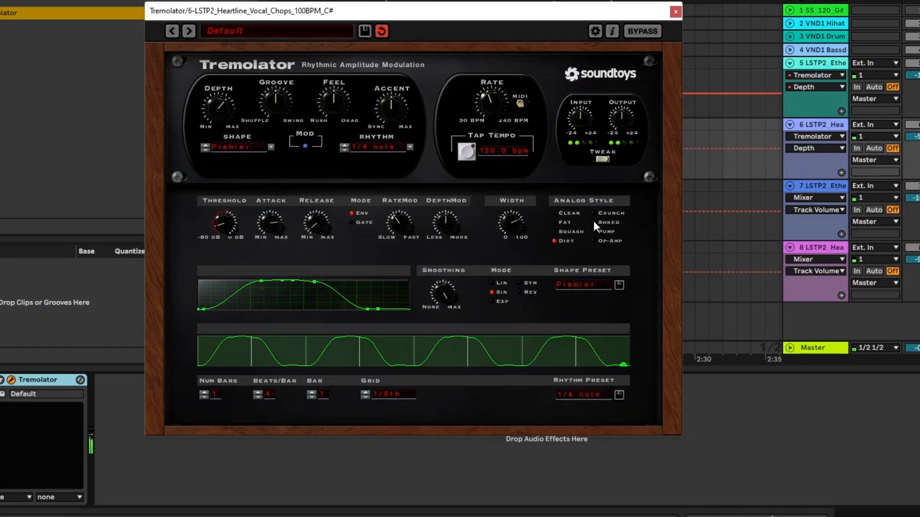
- Try the Clean and Shred analog styles and settle on Squash
left_click(568, 214)
left_click(612, 223)
left_click(567, 231)
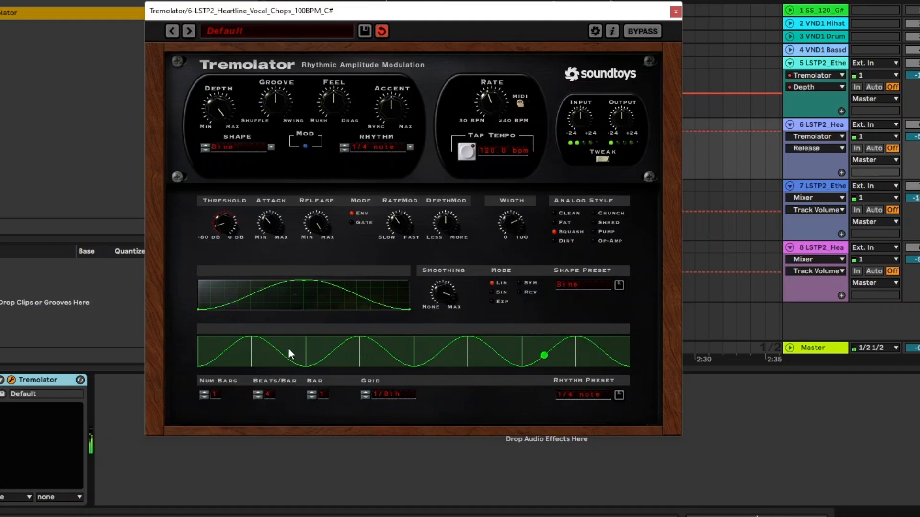
- Customise the 1/4 note rhythm pattern by splitting its pulses into 1/8th steps and muting the first, fourth and fifth steps
left_click(288, 349)
left_click(288, 347)
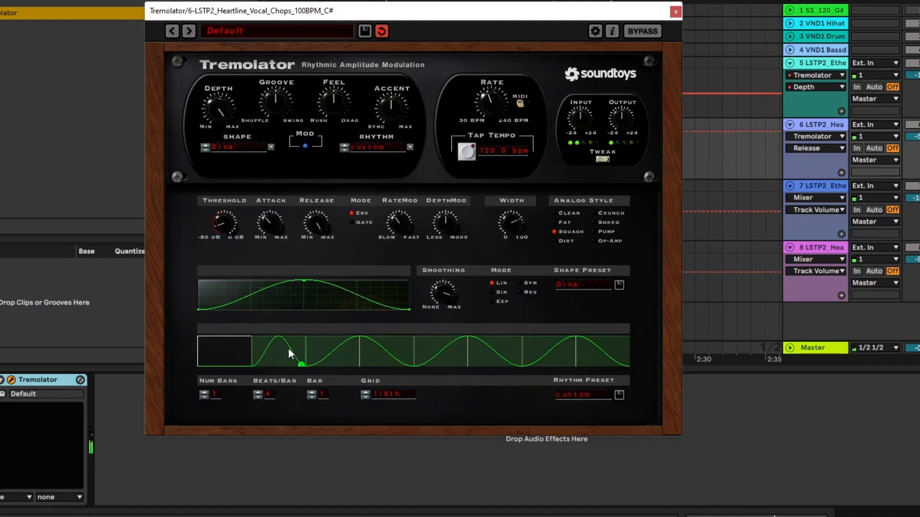
left_click(335, 349)
left_click(335, 349)
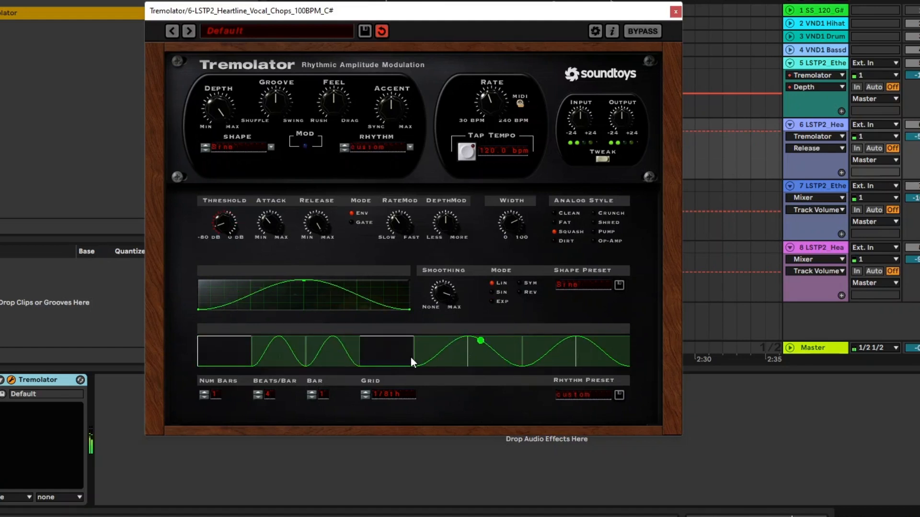
left_click(477, 348)
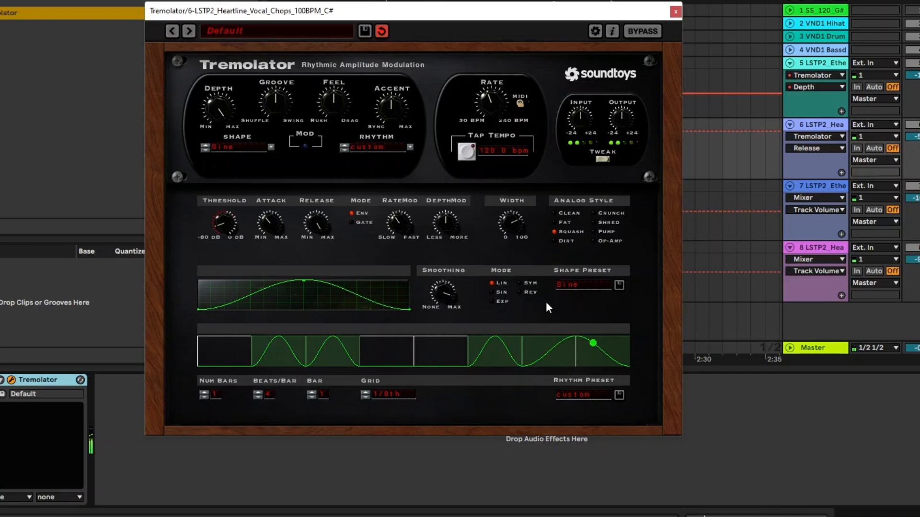
- Lower the Smoothing on the vocal chops' waveform and set its shape preset to Triangle
left_click_drag(447, 294, 473, 395)
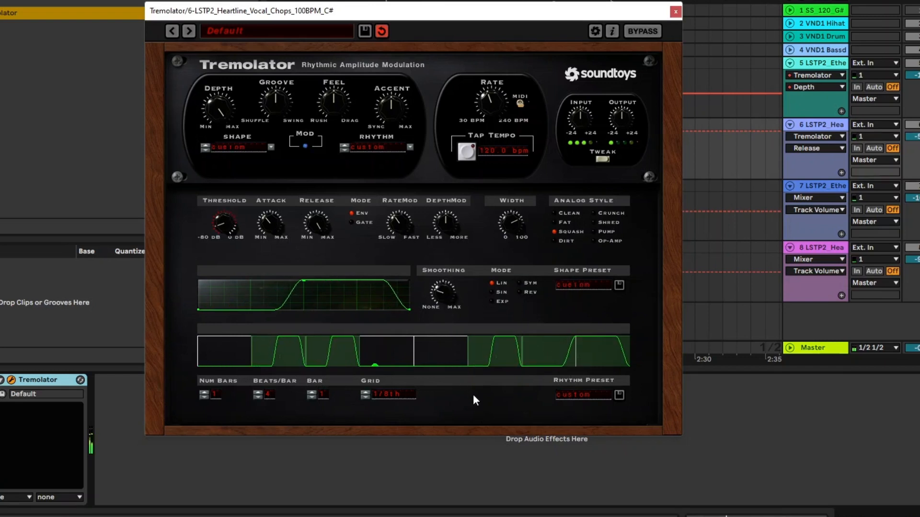
left_click(584, 284)
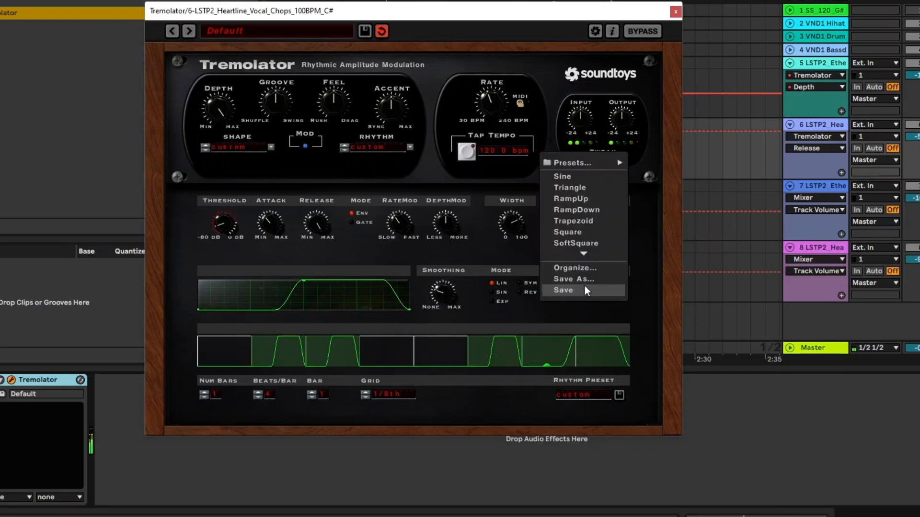
left_click(579, 191)
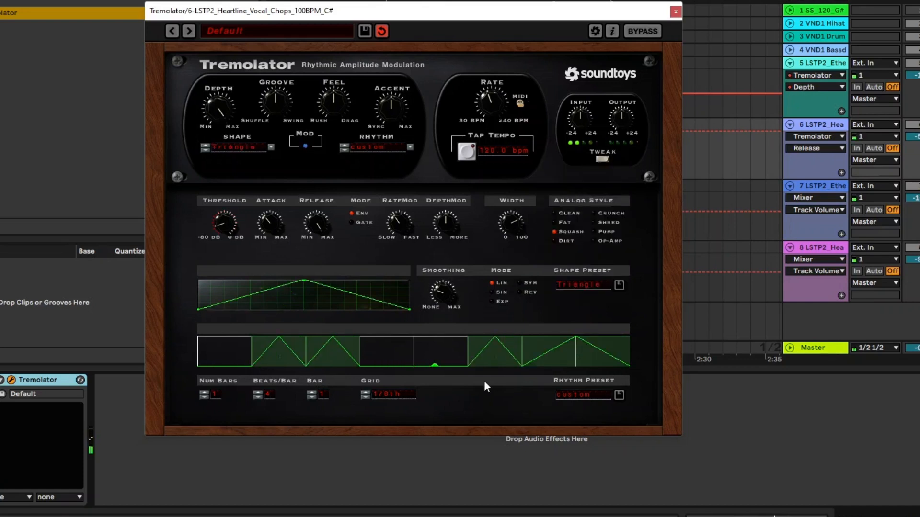
- Mute the third step of the vocal chops' rhythm and lower the Depth
left_click(335, 357)
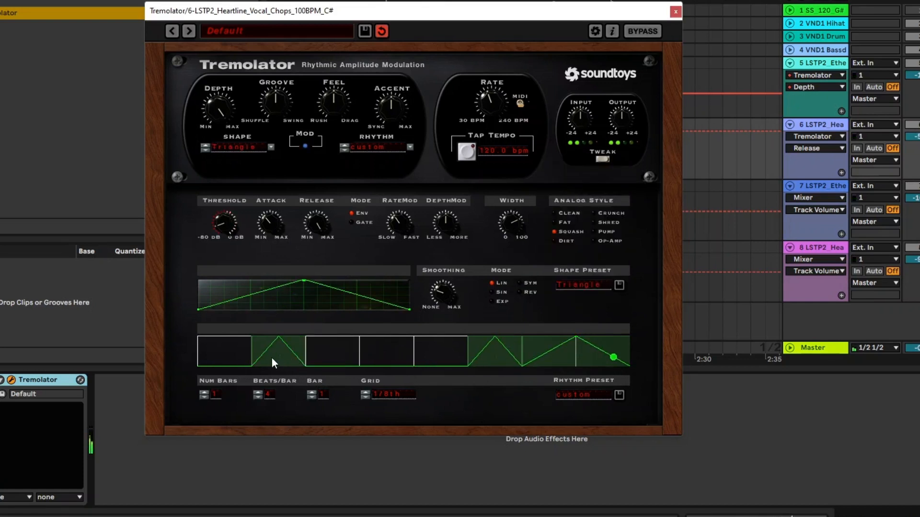
mouse_move(219, 110)
left_mouse_down()
mouse_move(215, 137)
mouse_move(234, 186)
mouse_move(222, 126)
left_mouse_up()
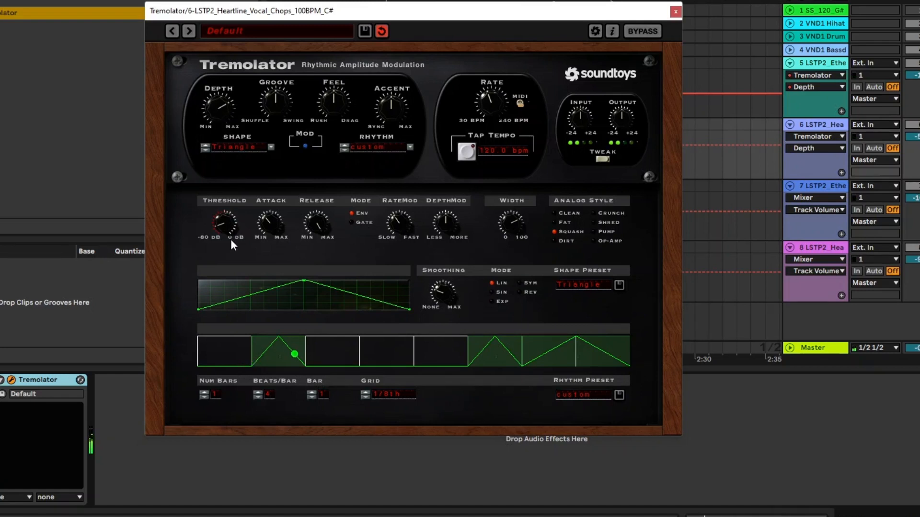
left_click(675, 11)
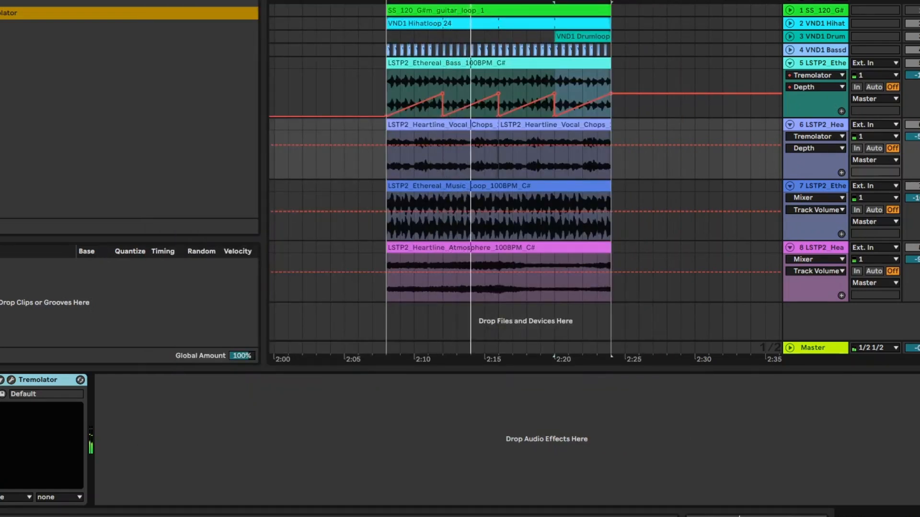
- Add Tremolator to the Ethereal Music Loop track and open its Tweak section
left_click(831, 186)
left_click_drag(6, 13, 201, 427)
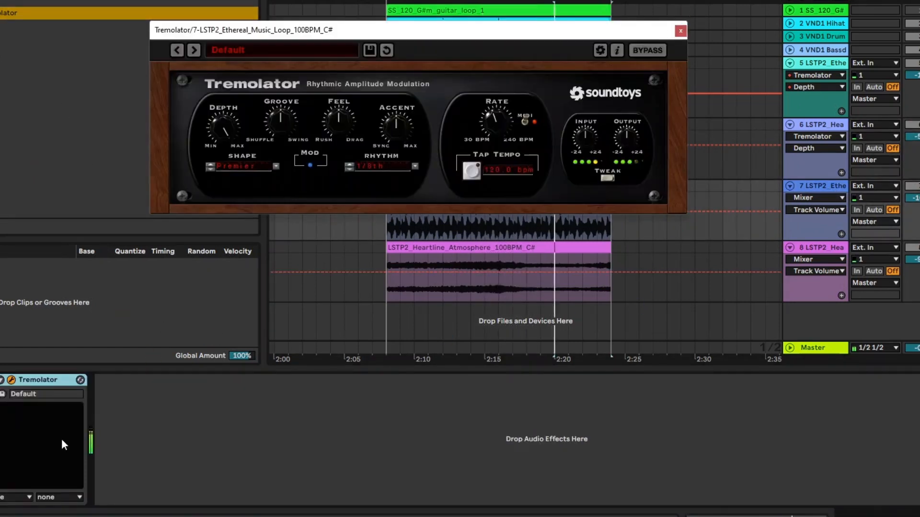
left_click(606, 178)
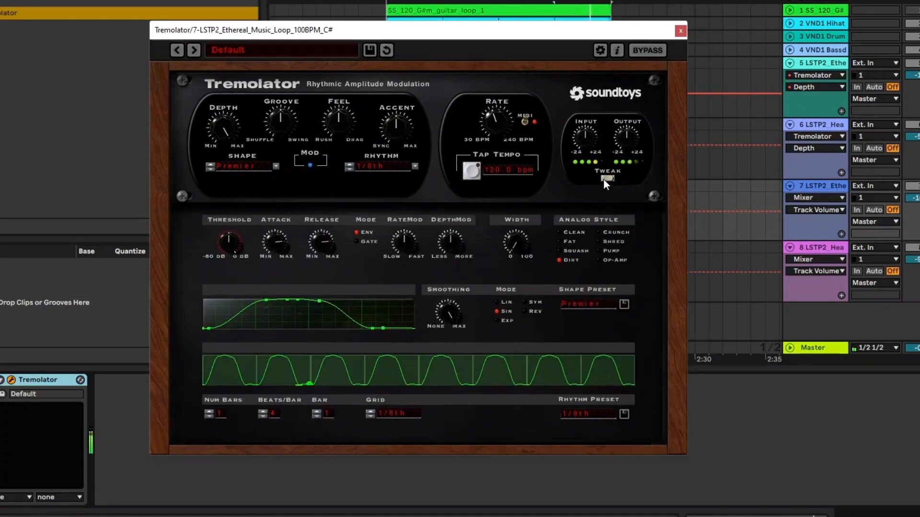
- Set the music loop's shape preset to Square, adjust its Smoothing and switch the shape mode to Exp
left_click(599, 301)
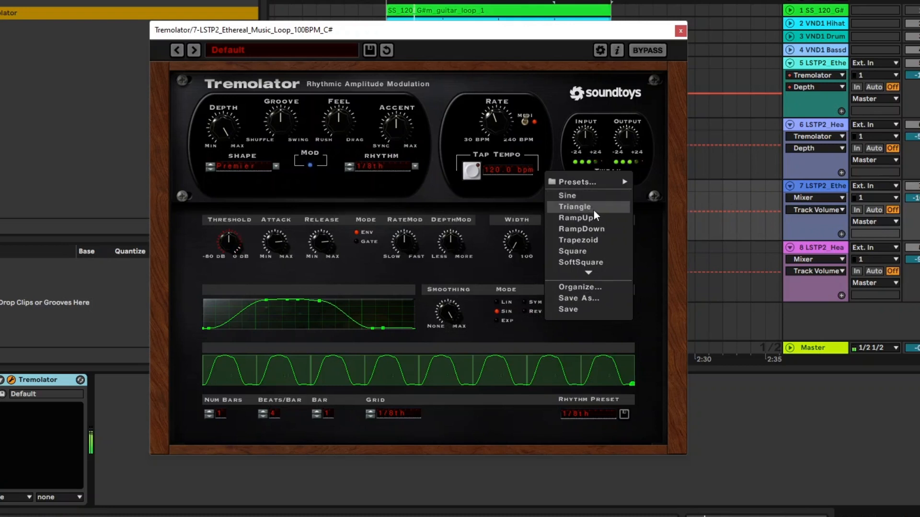
left_click(586, 250)
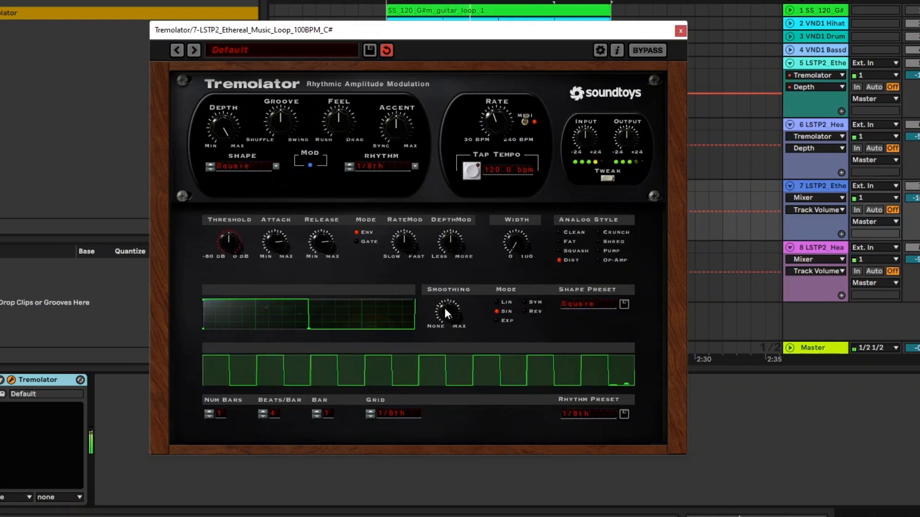
left_click_drag(447, 309, 464, 389)
left_click(505, 305)
left_click(502, 320)
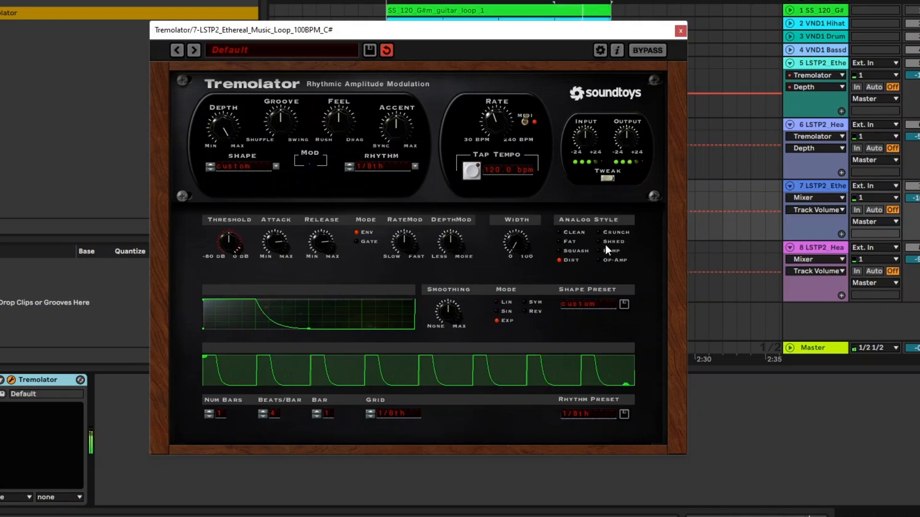
- Try the Fat analog style on the music loop, settle on Crunch, and mute the second and fifth rhythm steps
left_click(569, 242)
left_click(610, 232)
left_click(450, 365)
left_click(304, 373)
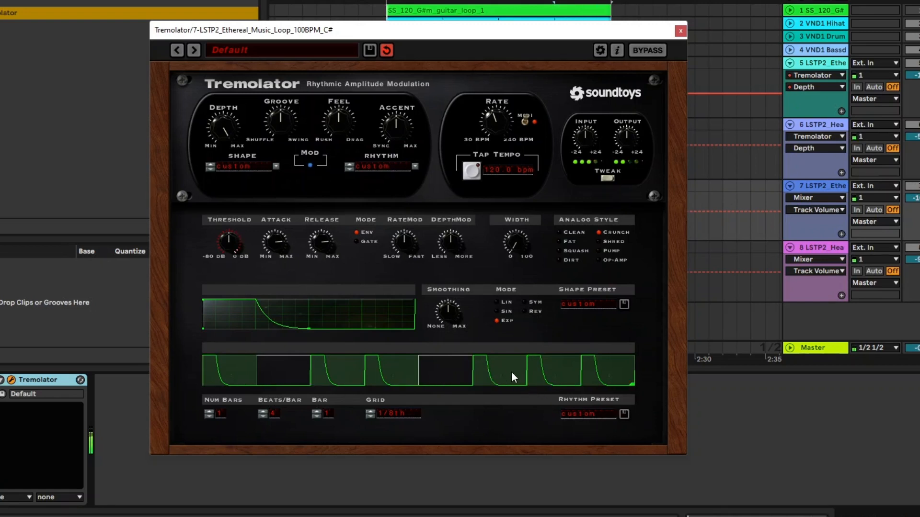
- Save the music loop's custom rhythm as a user preset named test
left_click(623, 414)
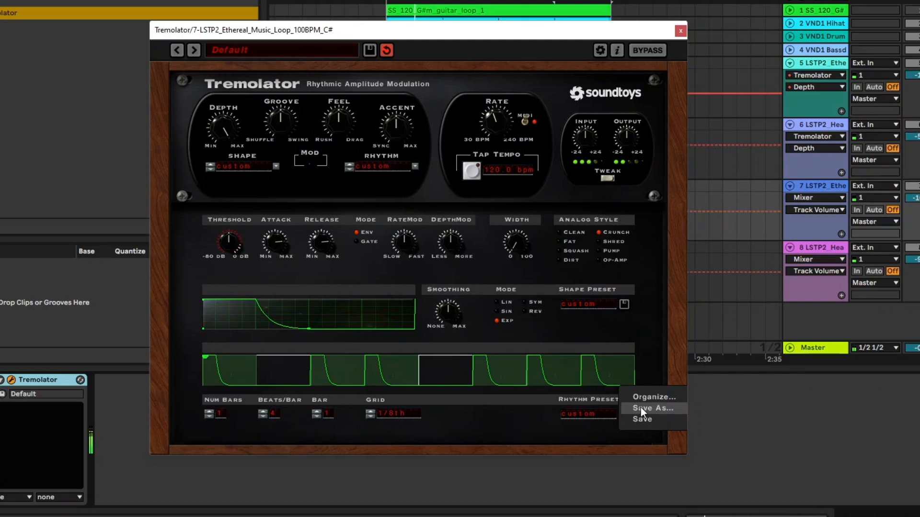
left_click(641, 408)
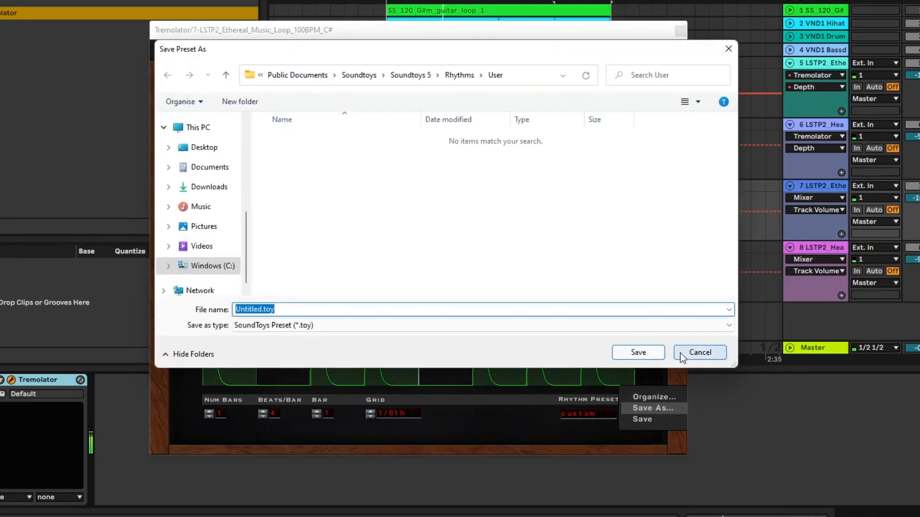
type("tes")
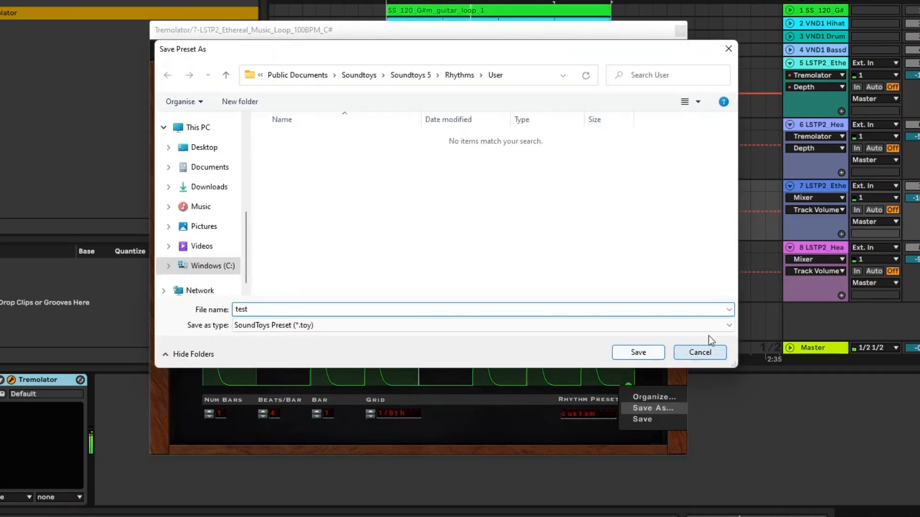
type("t")
left_click(638, 352)
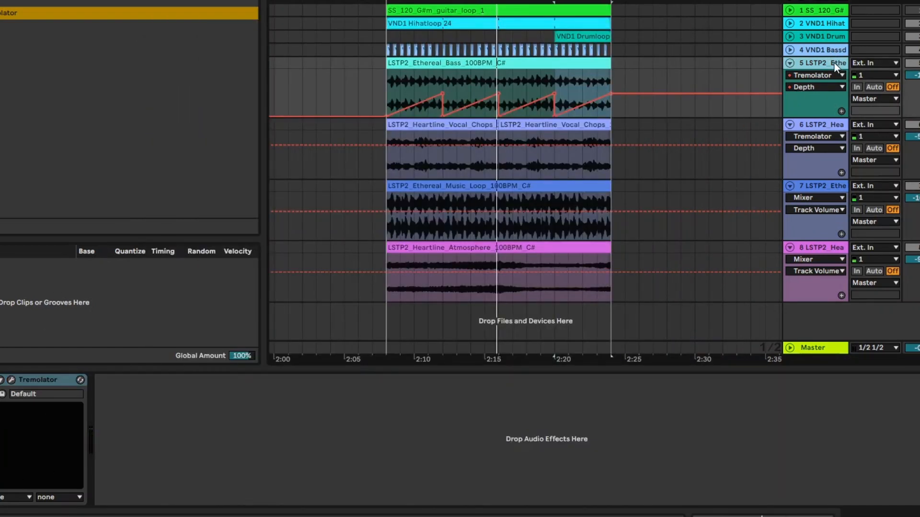
- Load the user rhythm preset test in the Ethereal Bass track's Tremolator
left_click(13, 380)
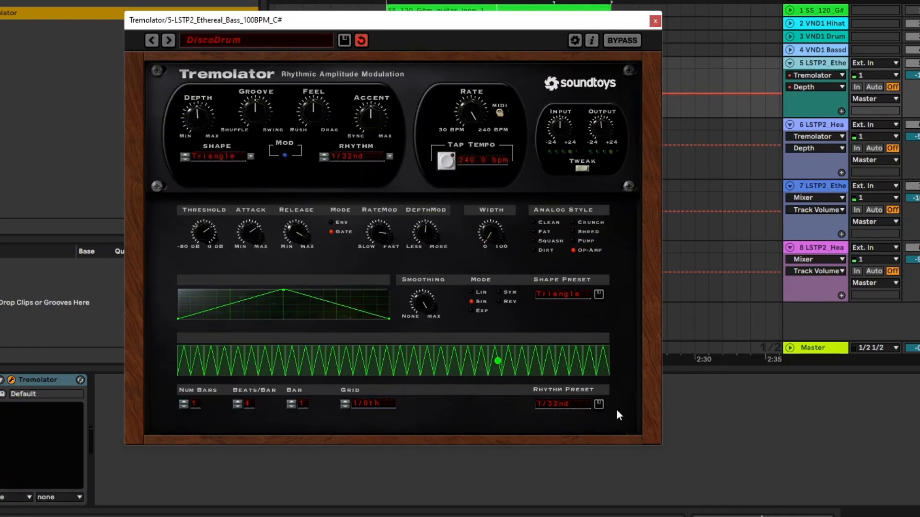
left_click(599, 404)
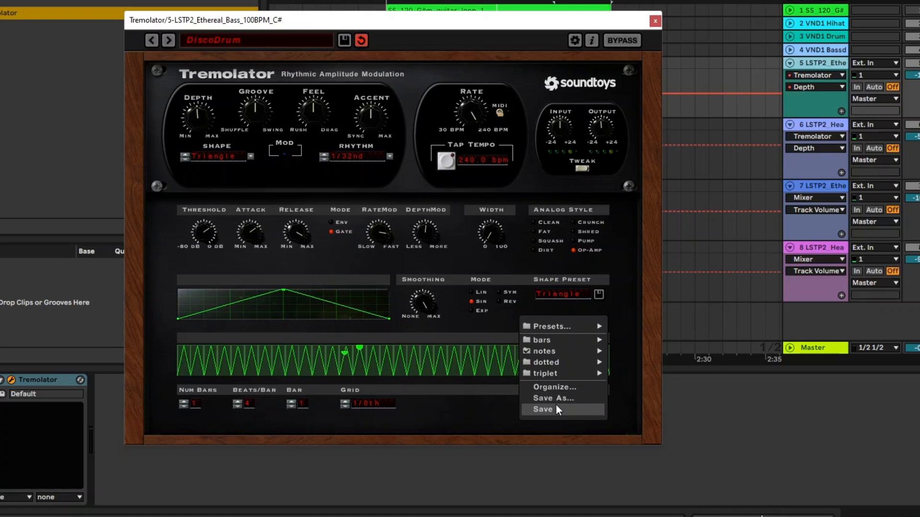
mouse_move(552, 330)
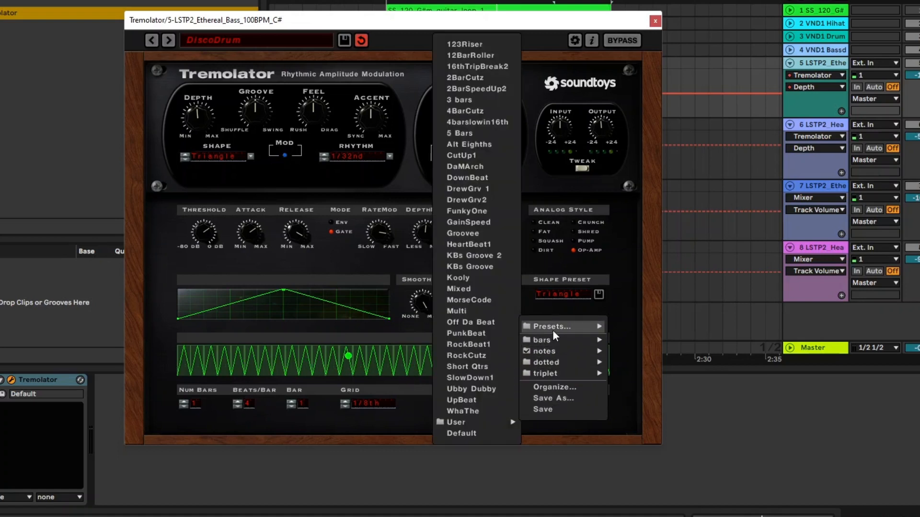
mouse_move(446, 421)
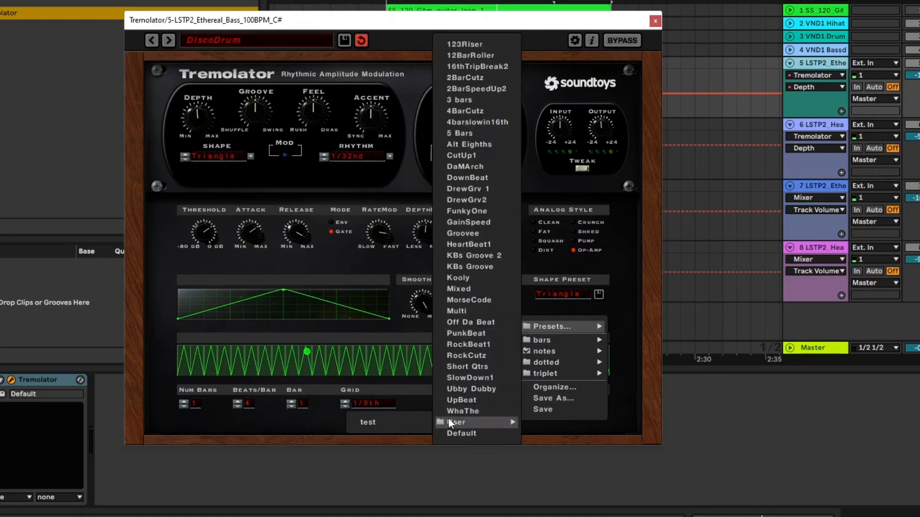
left_click(409, 421)
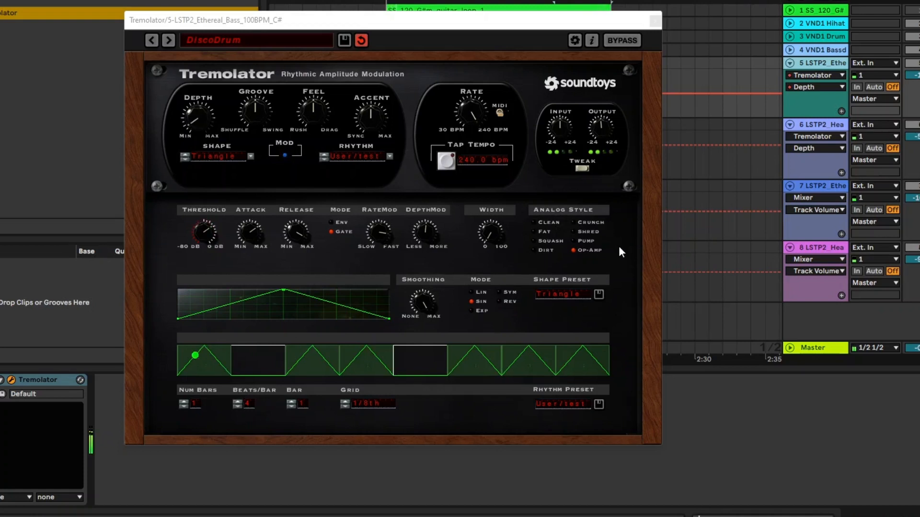
- Try bending the rising slope of the bass's shape with an added point, and restore the Triangle preset
mouse_move(252, 297)
left_mouse_down()
mouse_move(258, 316)
mouse_move(253, 310)
mouse_move(277, 323)
mouse_move(257, 308)
left_mouse_up()
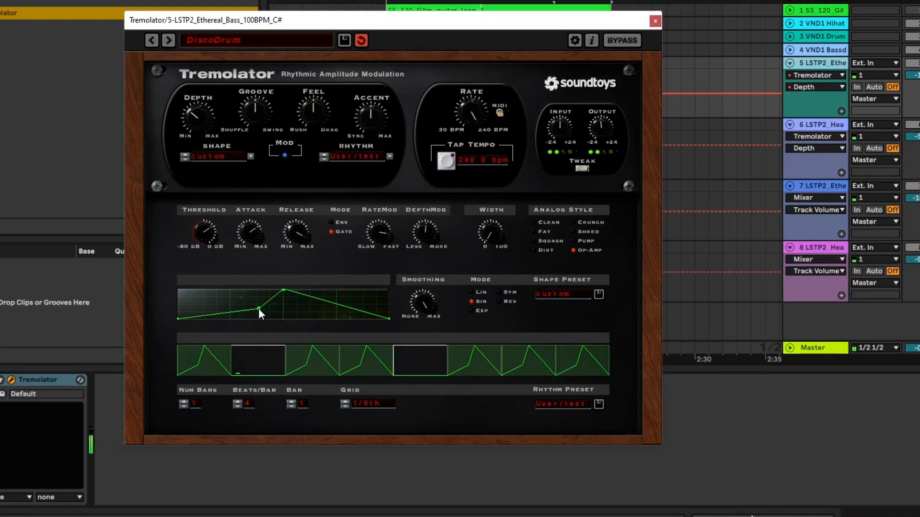
left_click(599, 292)
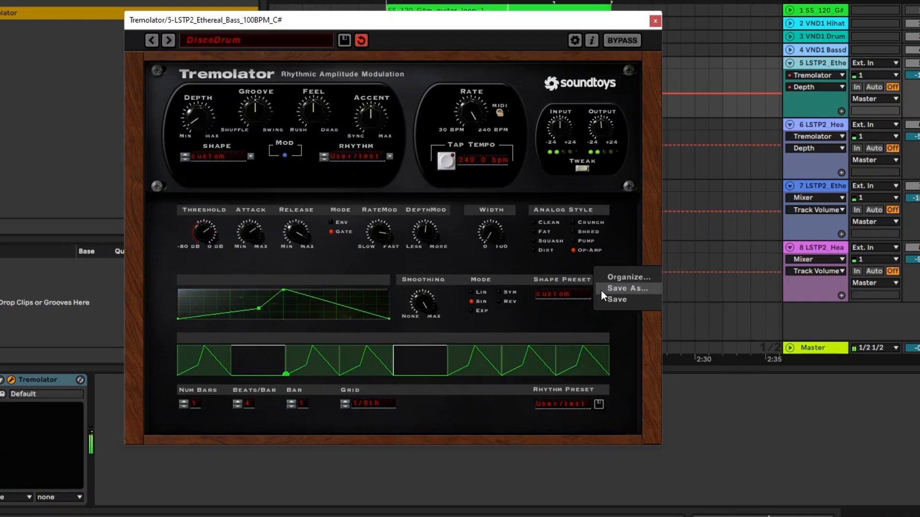
left_click(622, 300)
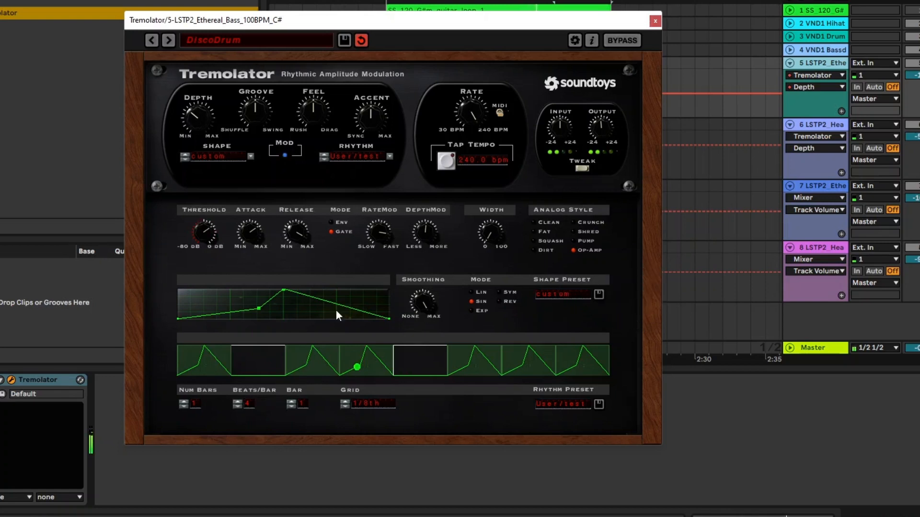
left_click(555, 294)
left_click(551, 197)
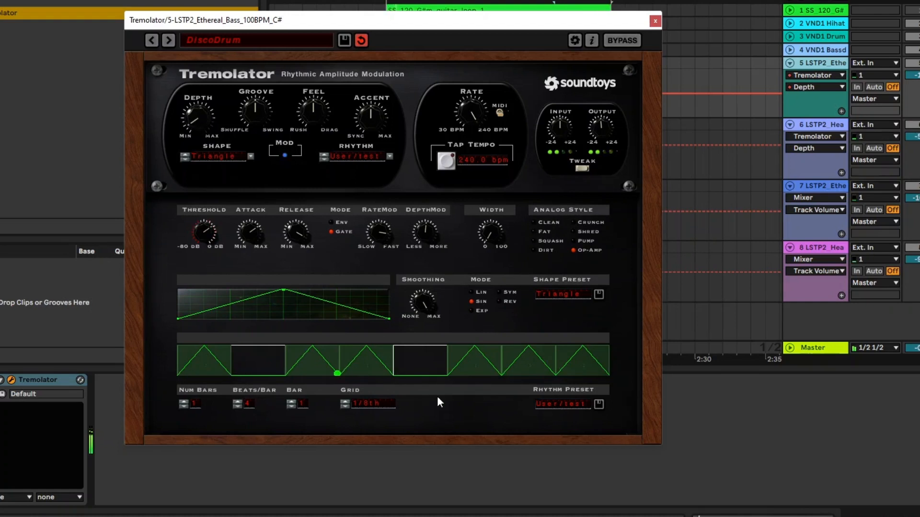
- Add Tremolator to the Heartline Atmosphere track and open its Tweak section
left_click(655, 21)
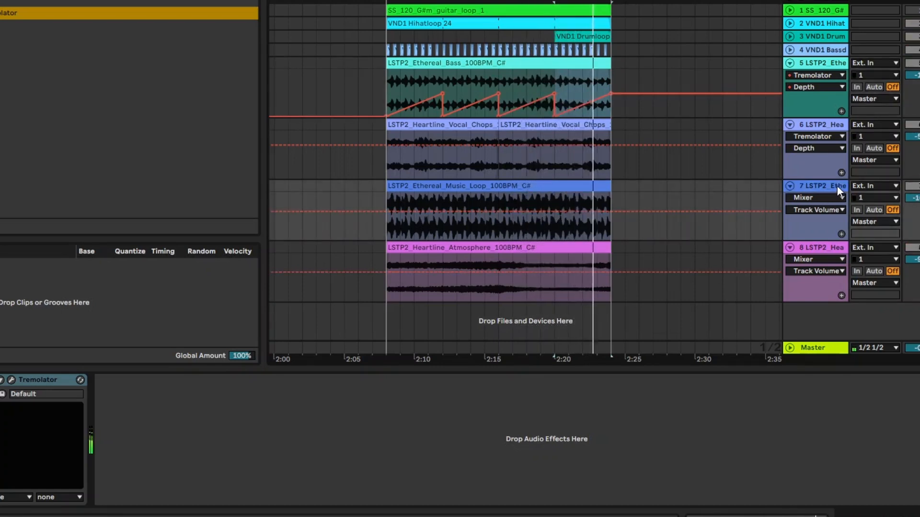
left_click(826, 247)
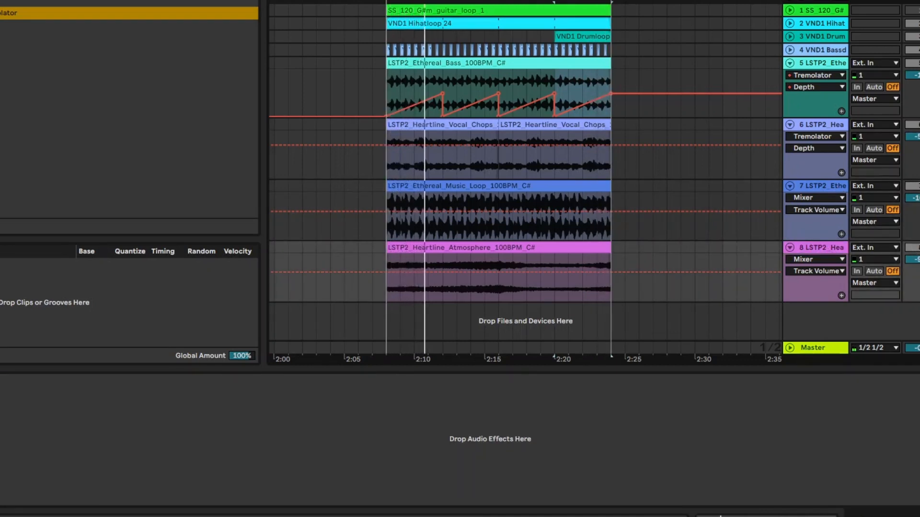
left_click(149, 446)
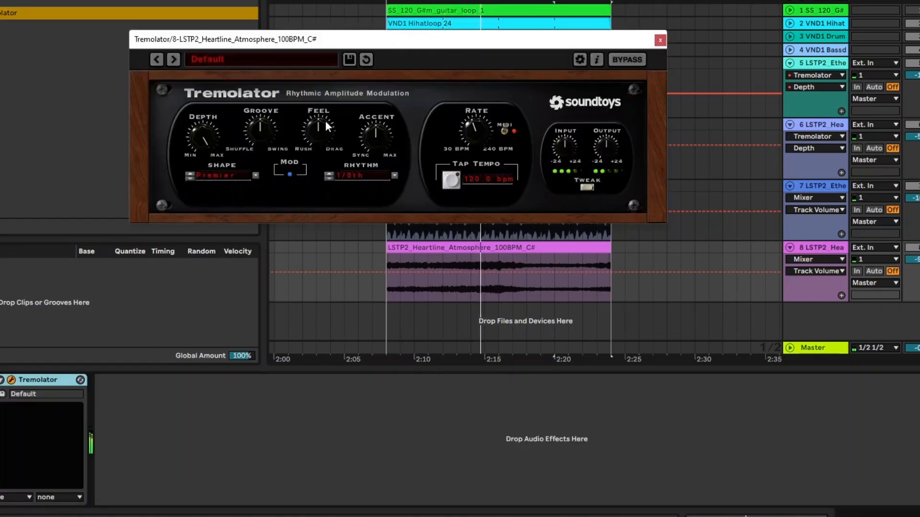
left_click(587, 187)
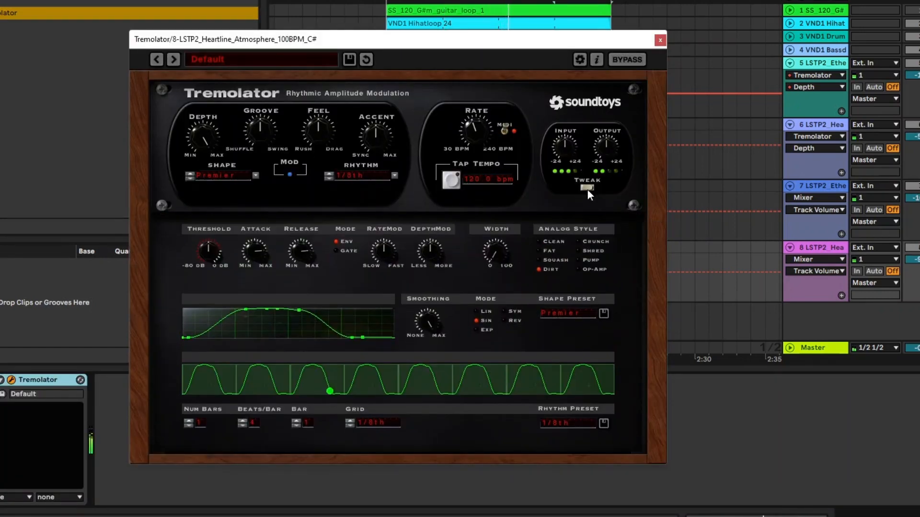
- Set the atmosphere's shape preset to Square and its Rhythm to 1/16th note
left_click(581, 313)
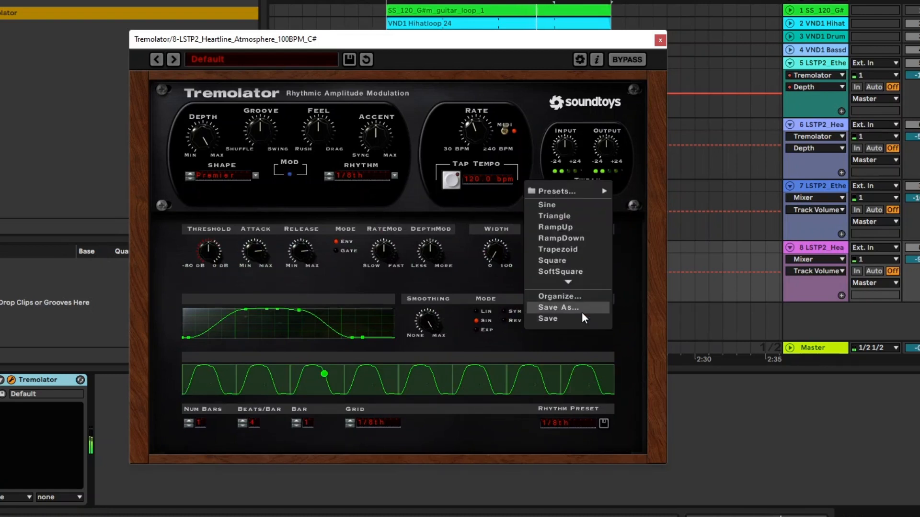
left_click(556, 262)
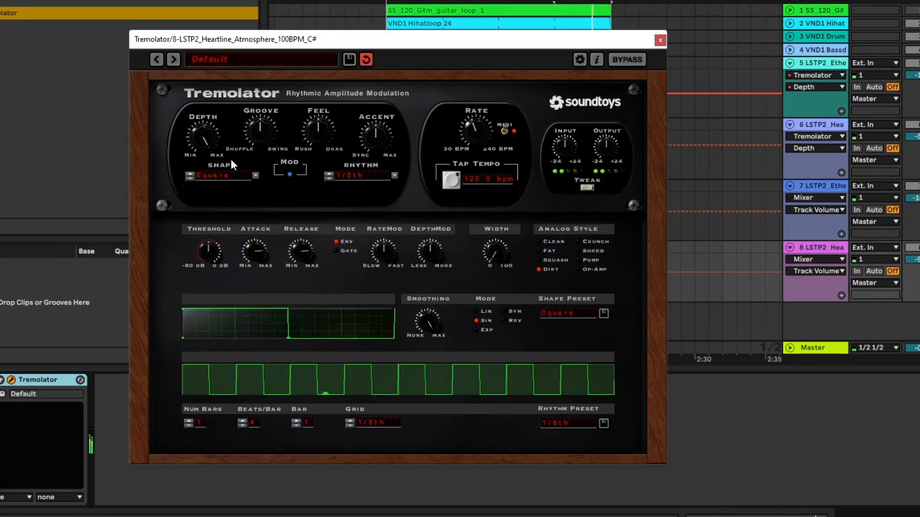
left_click(352, 180)
mouse_move(347, 174)
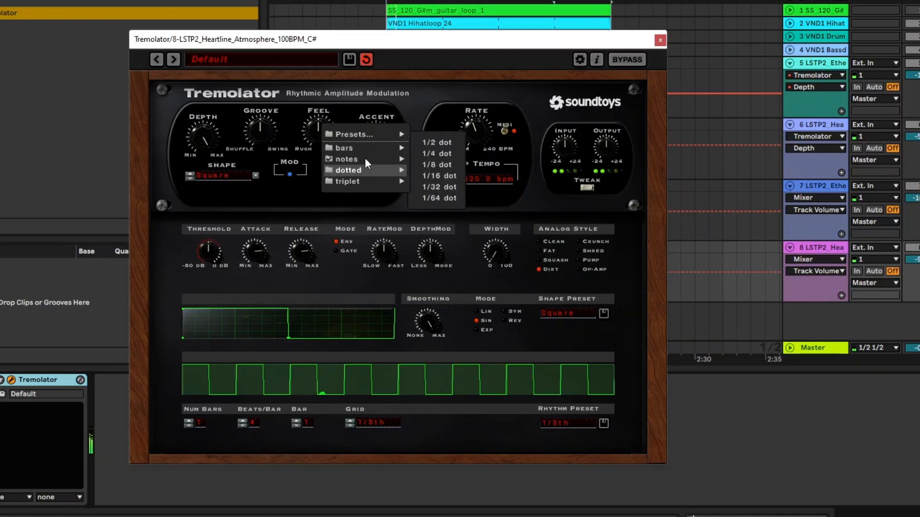
left_click(454, 165)
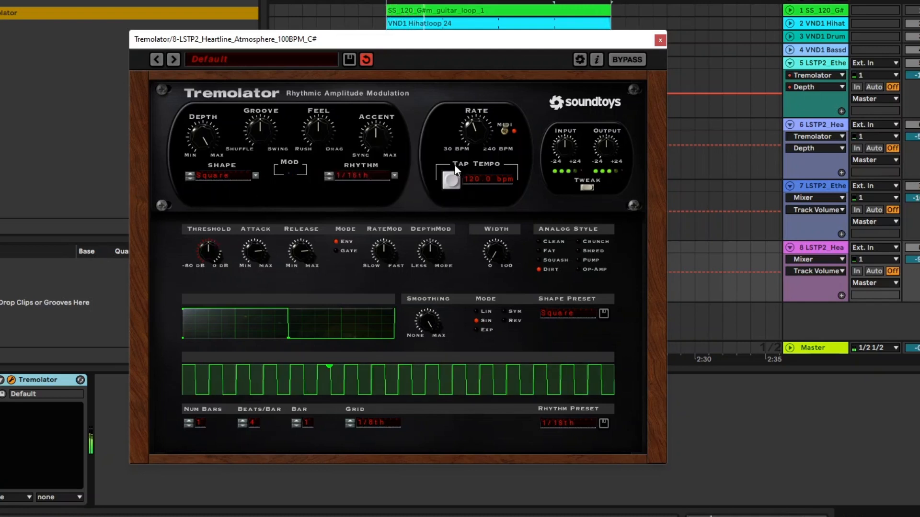
- Lower the Smoothing of the atmosphere's shape and raise its Accent
left_click_drag(422, 320, 429, 397)
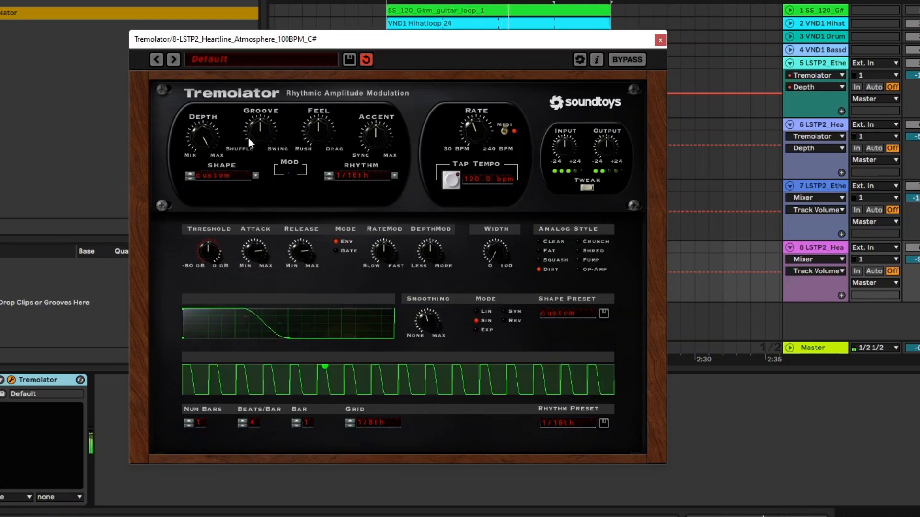
left_click_drag(378, 139, 378, 125)
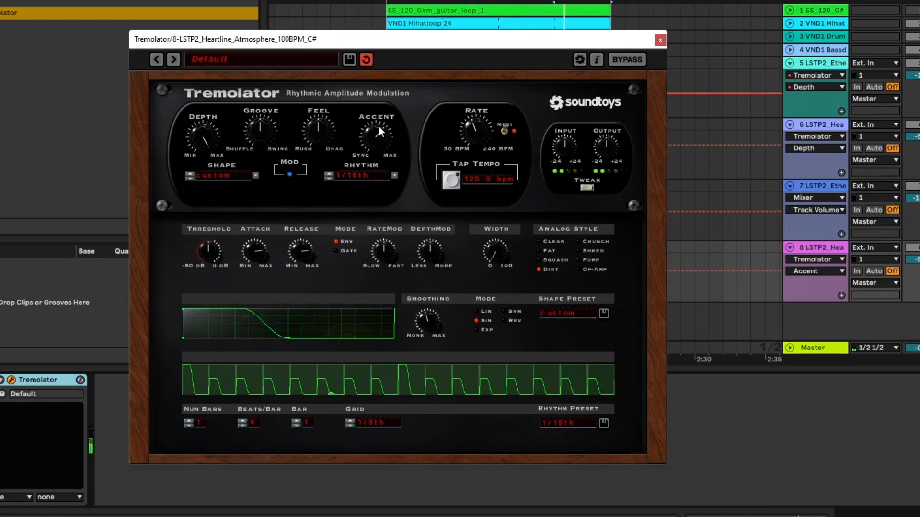
- Shift the atmosphere's Feel toward Rush, and return its track to the full mix at default volume
left_click_drag(317, 130, 309, 151)
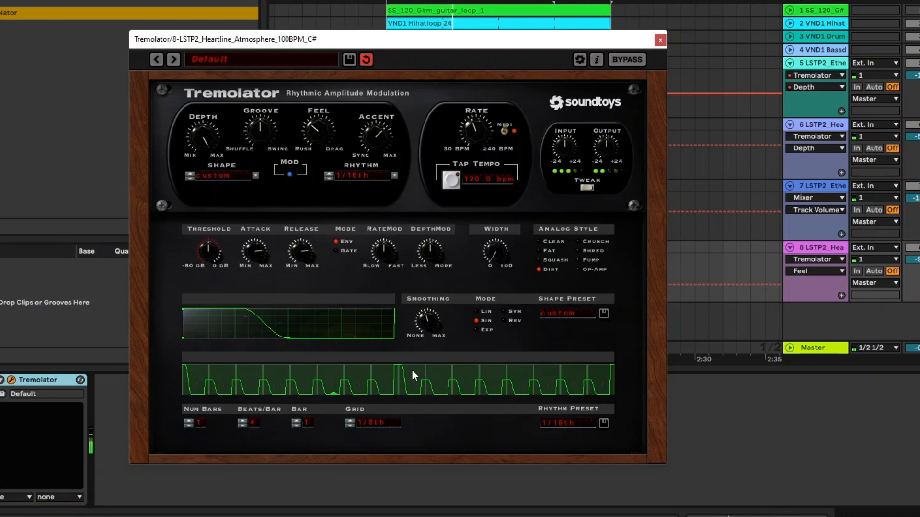
left_click(918, 247)
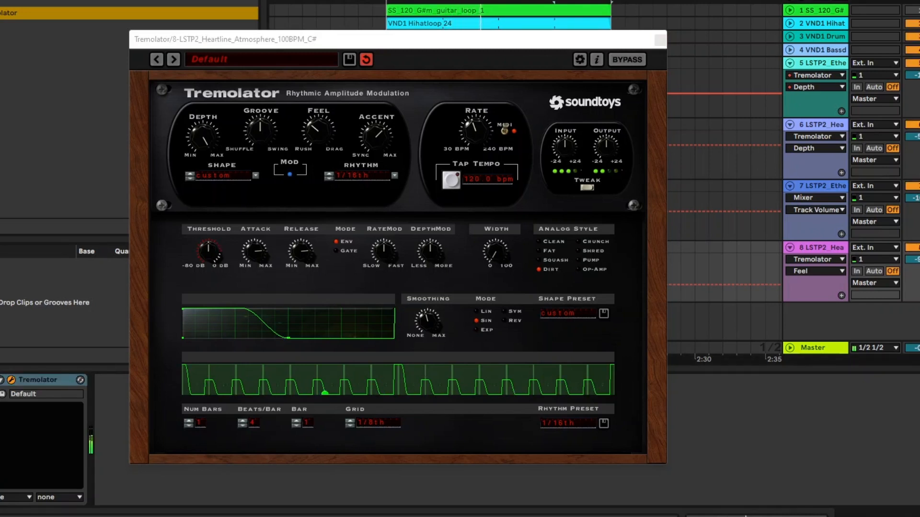
double_click(914, 260)
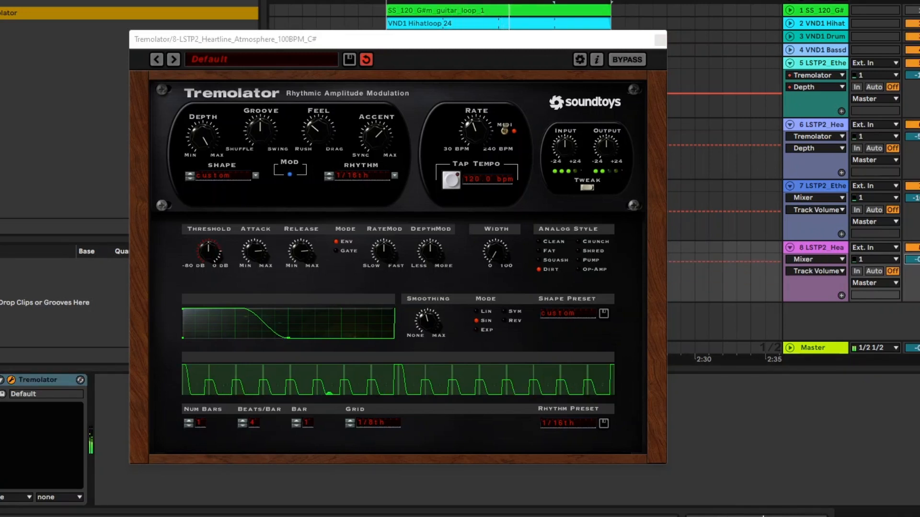
- Readjust the Feel and Accent of the atmosphere's tremolo against the full mix
left_click(326, 127)
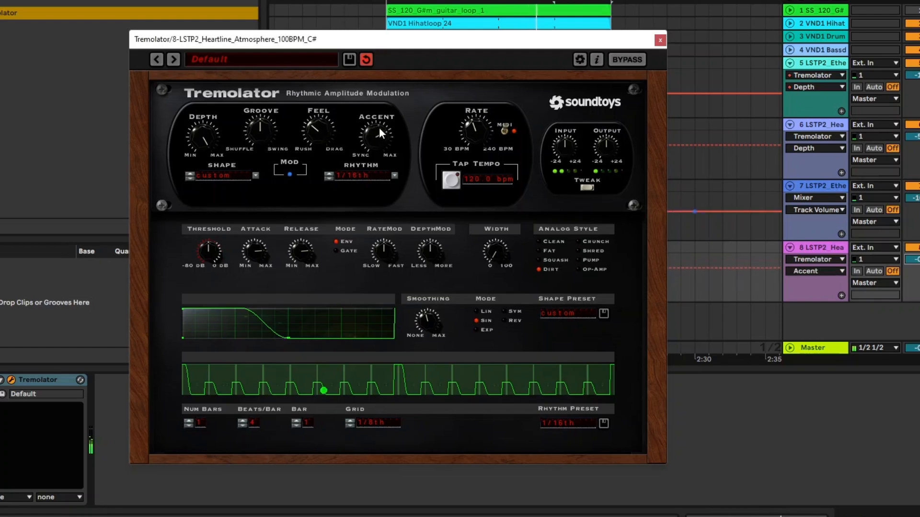
left_click_drag(314, 133, 320, 114)
left_click_drag(379, 134, 378, 138)
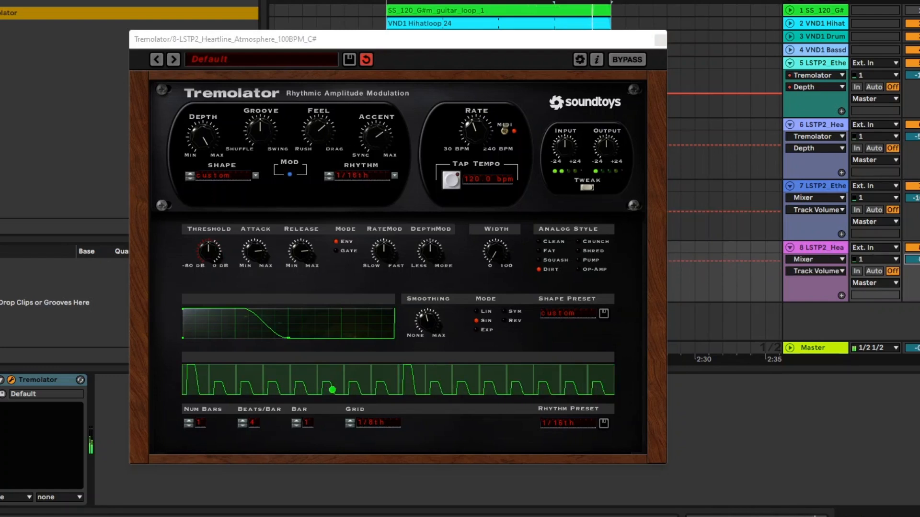
left_click_drag(321, 133, 321, 150)
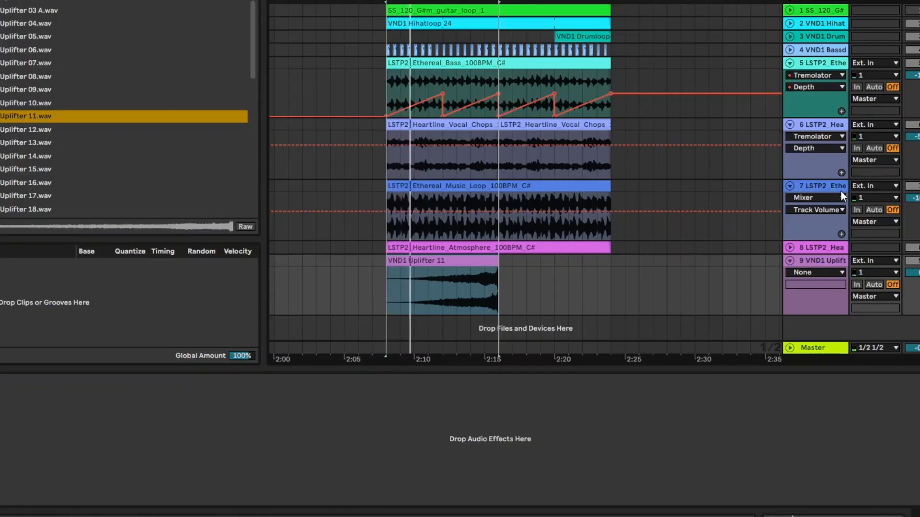
- Copy the Tremolator from the Ethereal Music Loop track to the VND1 Uplifter 11 track and open it
left_click(841, 191)
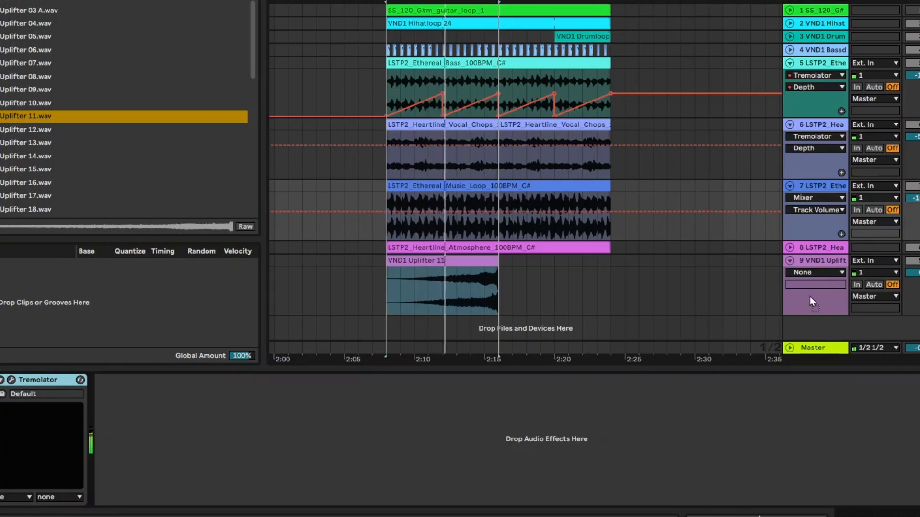
left_click(821, 261)
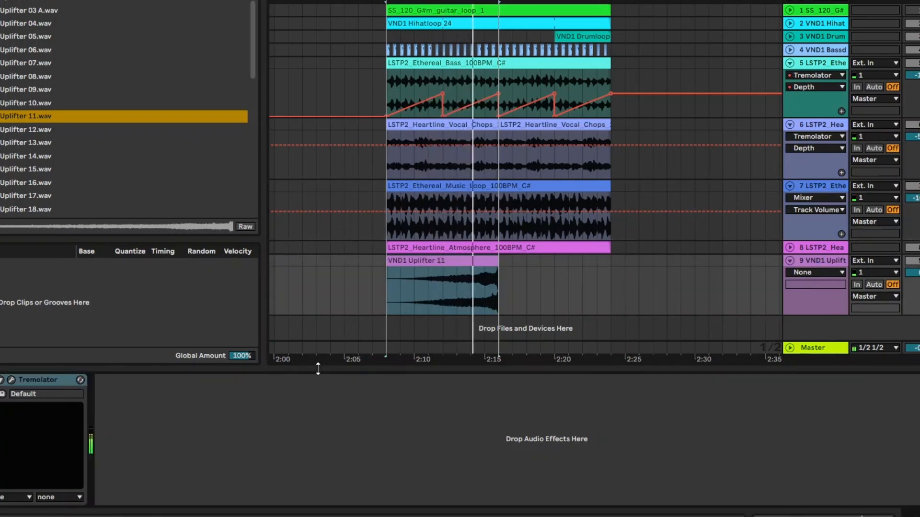
left_click(11, 380)
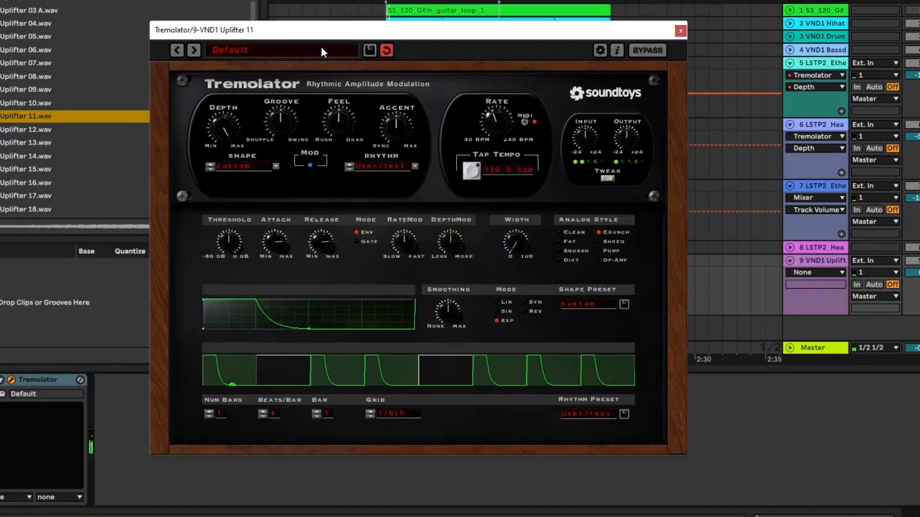
left_click(306, 51)
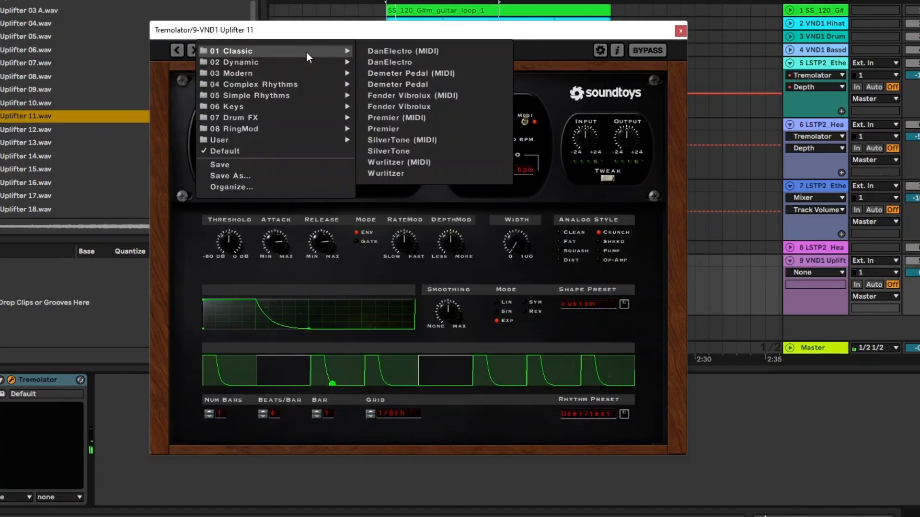
left_click(252, 148)
left_click(245, 52)
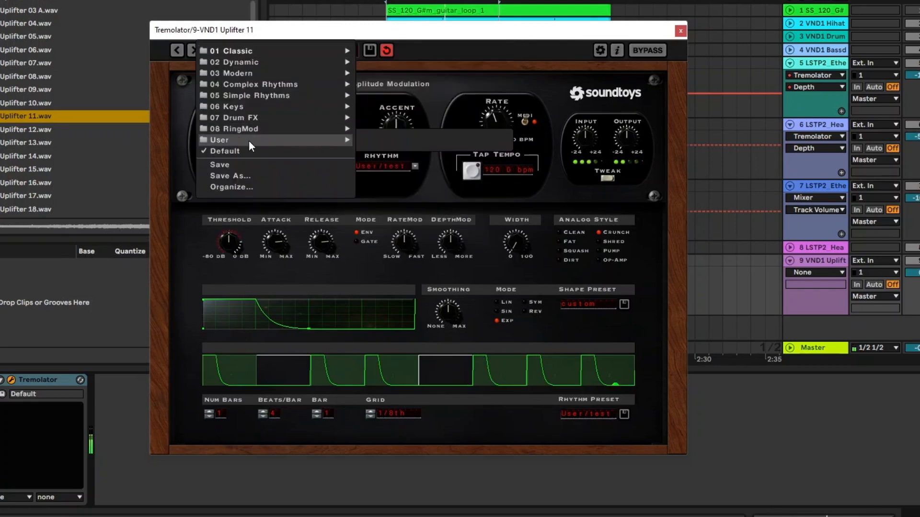
mouse_move(305, 54)
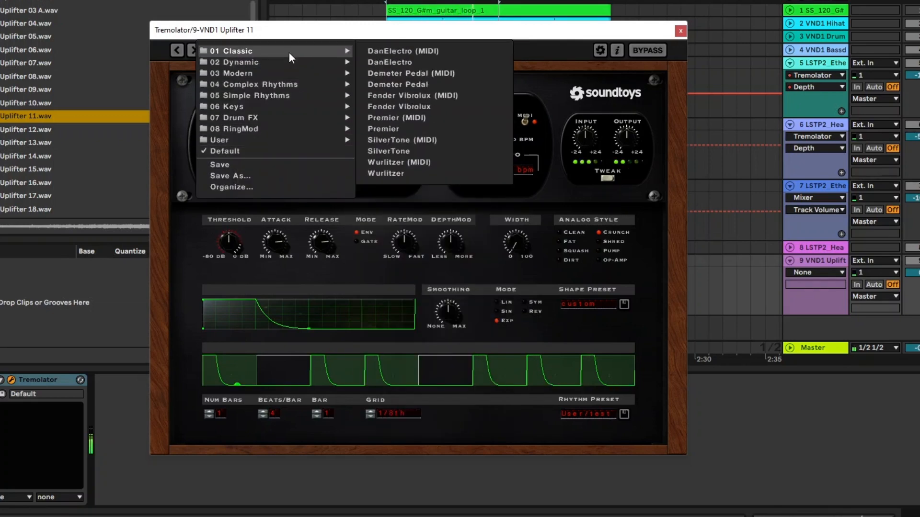
left_click(275, 39)
- Try the Triangle shape preset on the uplifter and reactivate the two muted steps of its rhythm
left_click(583, 302)
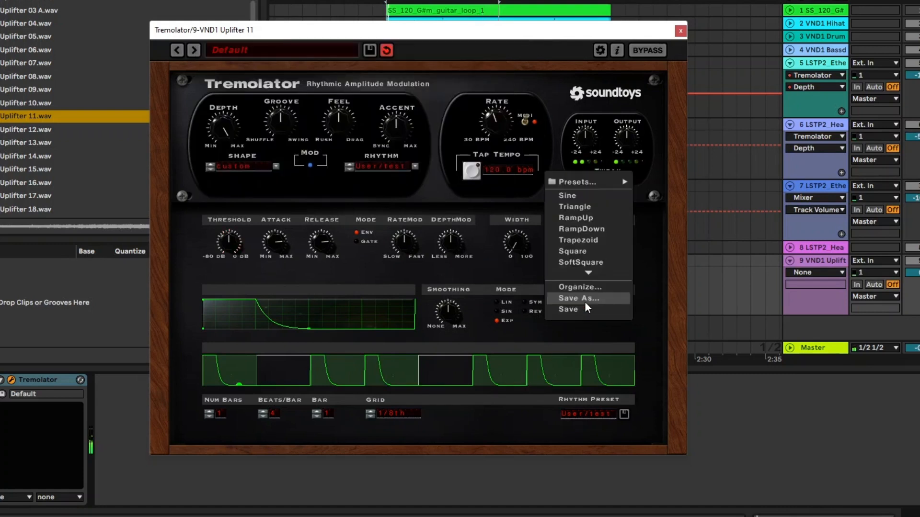
left_click(582, 205)
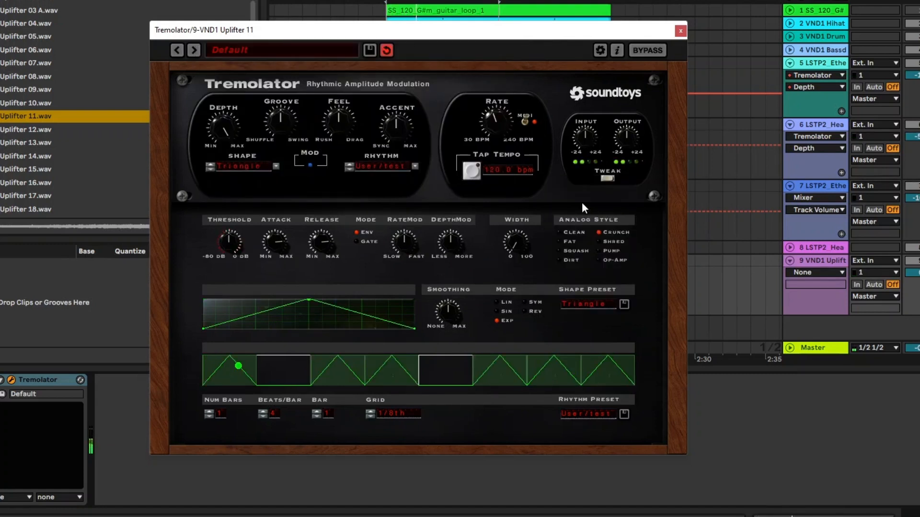
left_click(282, 370)
left_click(435, 367)
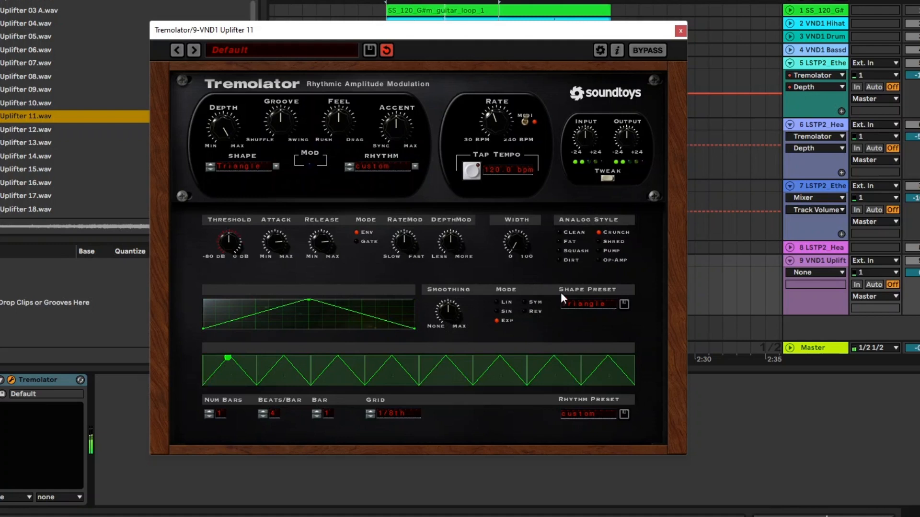
- Set the uplifter's shape preset to Square and its Rhythm to 1/16th after trying 1/16 dot
left_click(590, 307)
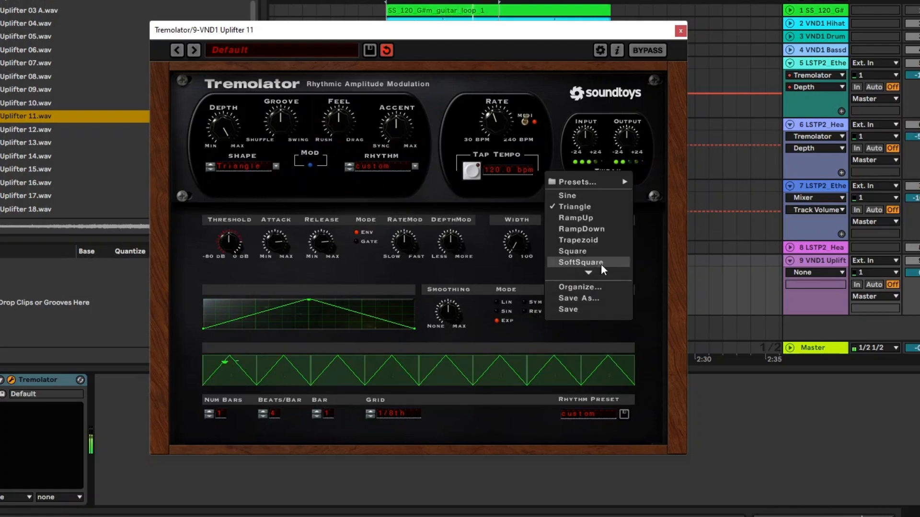
left_click(591, 250)
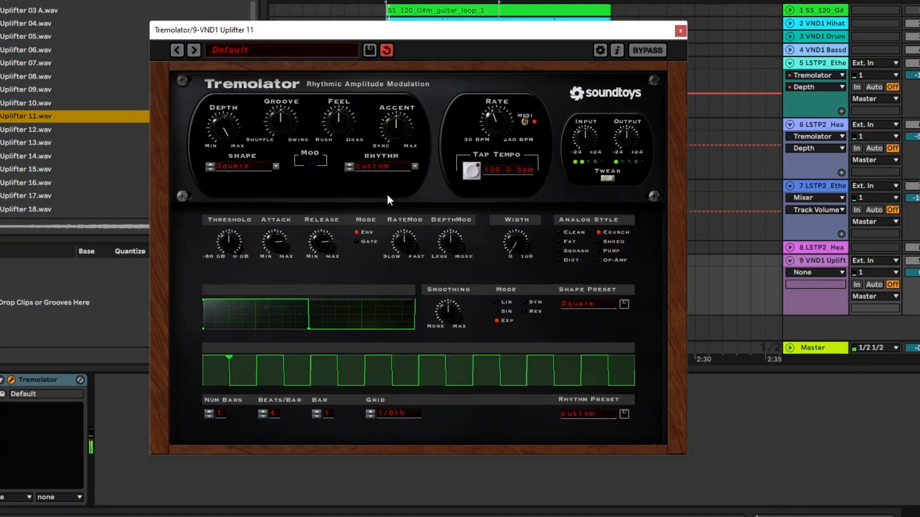
left_click(361, 165)
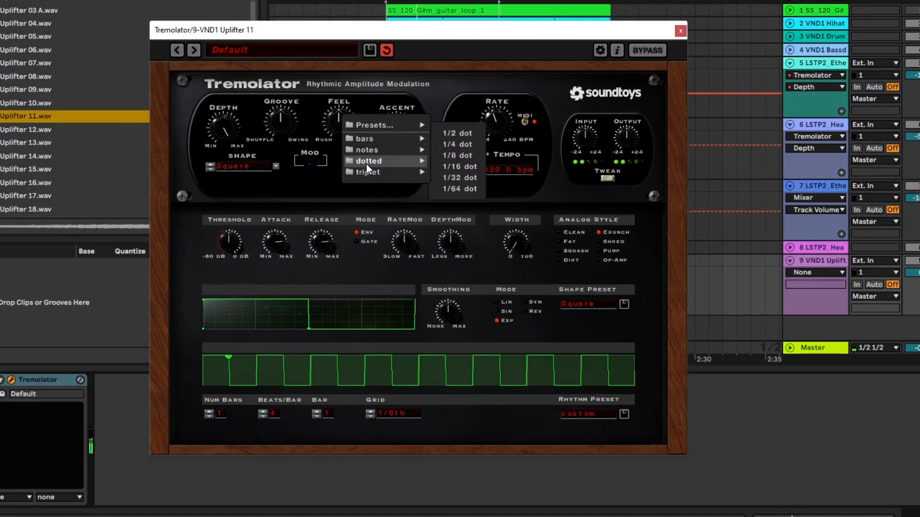
left_click(459, 163)
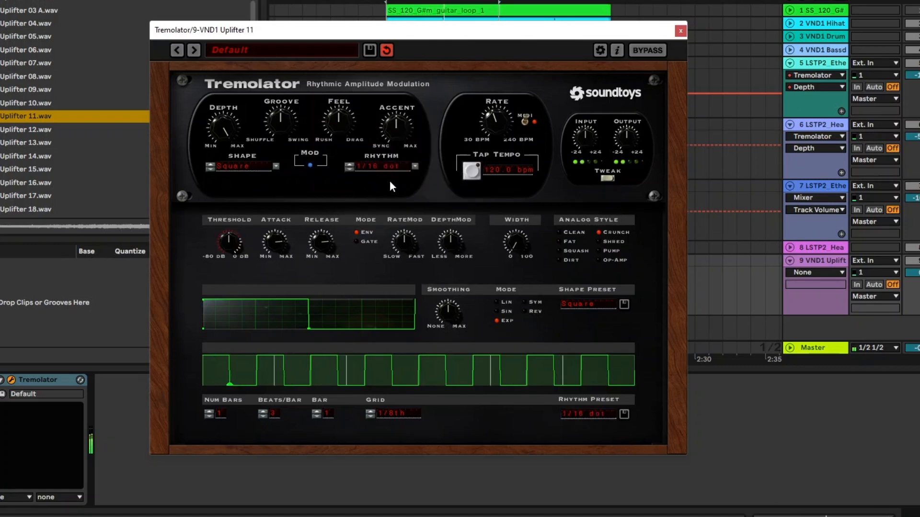
left_click(367, 166)
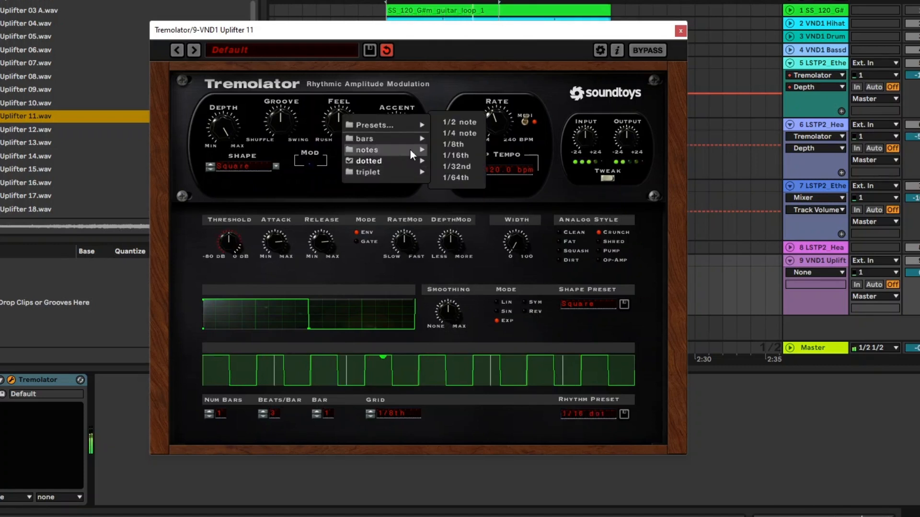
left_click(454, 154)
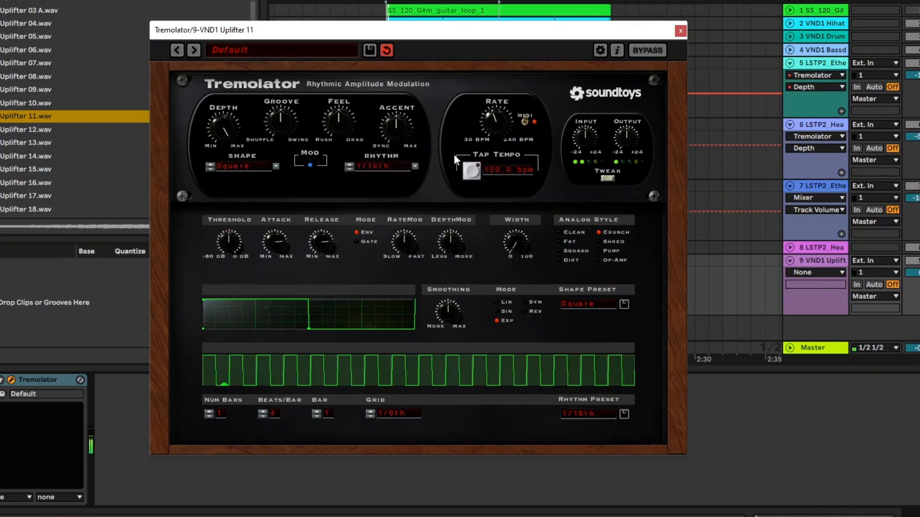
- Lower the Smoothing of the uplifter's shape and set its Analog Style to Squash after trying Clean
left_click_drag(443, 315, 441, 350)
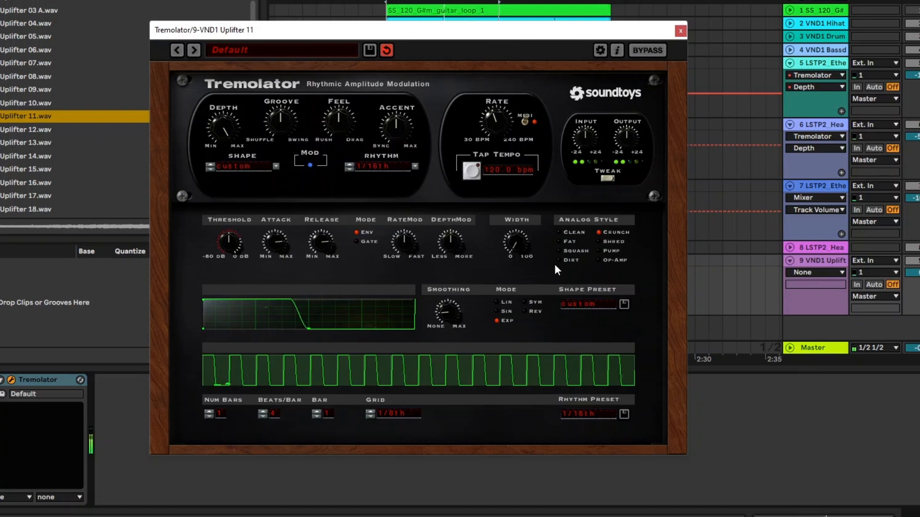
left_click(570, 233)
left_click(580, 251)
- Raise the Width of the uplifter's tremolo, and reduce its level with the track volume and Input gain
left_click(516, 235)
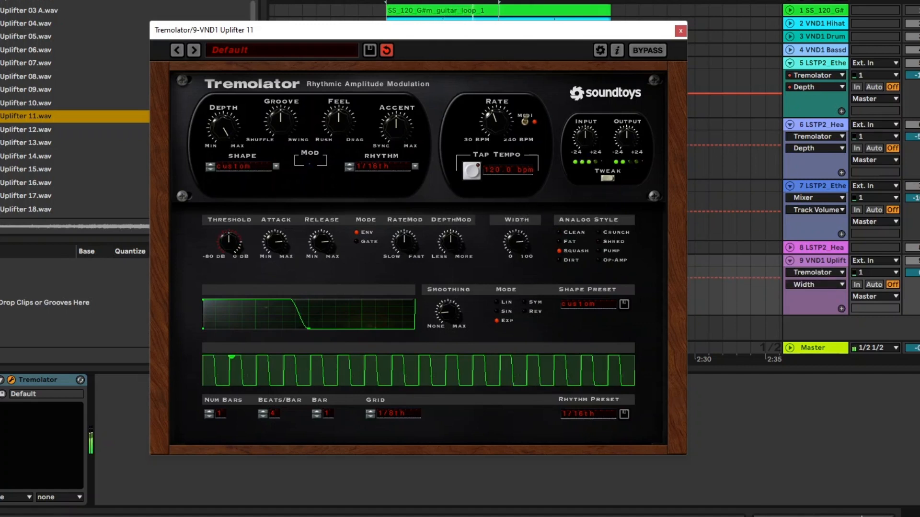
left_click_drag(913, 273, 912, 292)
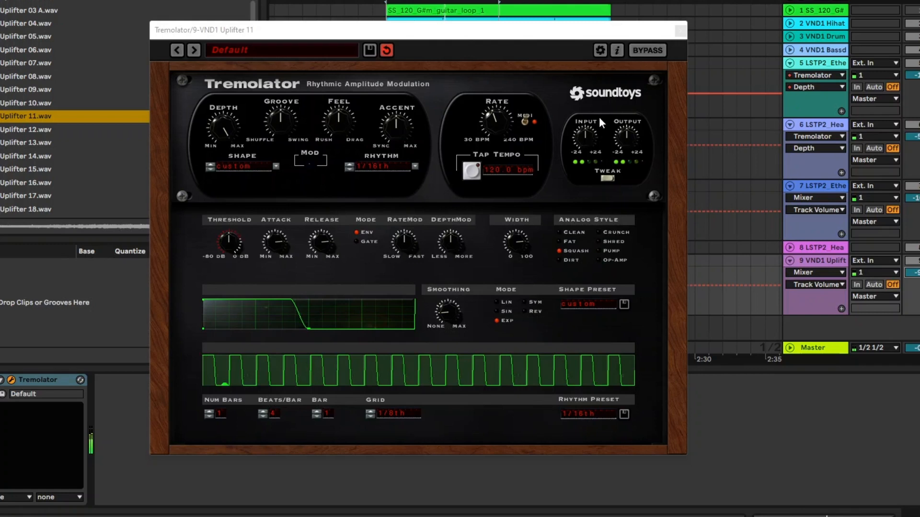
left_click(579, 149)
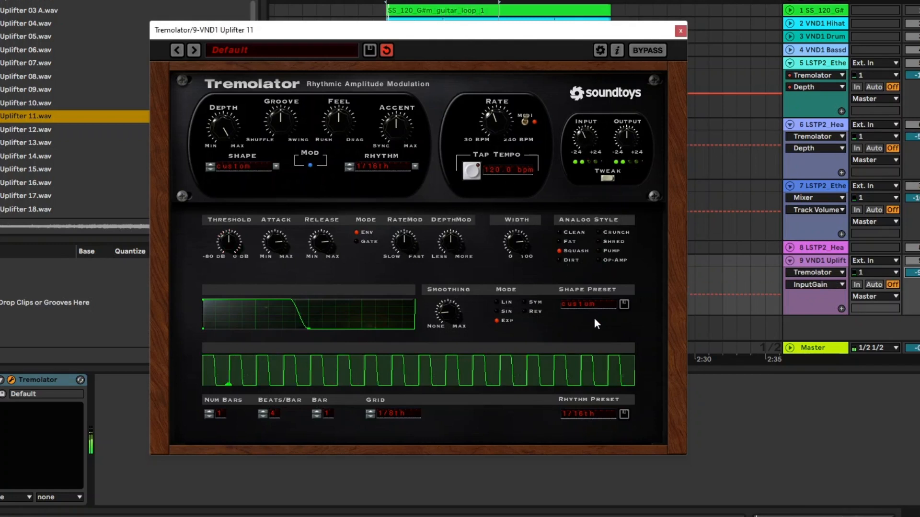
- Try changing the uplifter's Rate with MIDI sync off, and switch MIDI sync back on
left_click(493, 112)
left_click(525, 120)
mouse_move(496, 110)
left_mouse_down()
mouse_move(517, 69)
mouse_move(503, 110)
left_mouse_up()
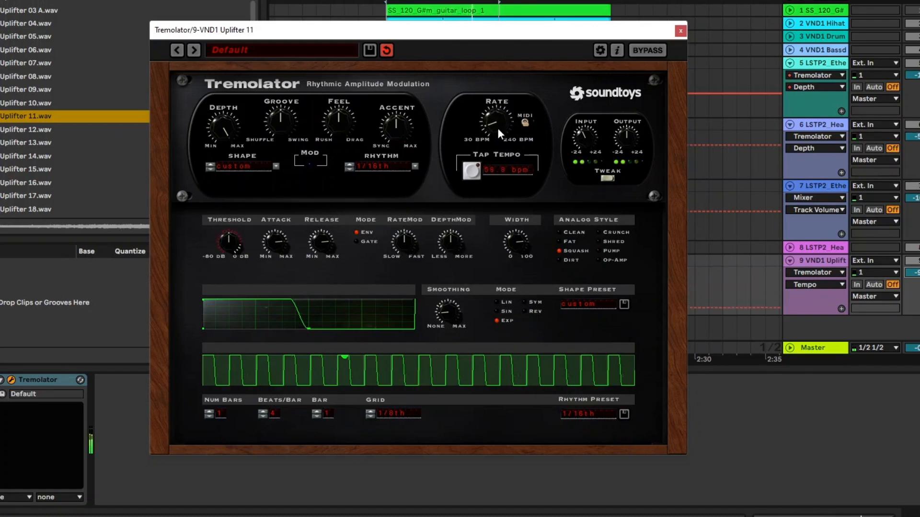
left_click(525, 120)
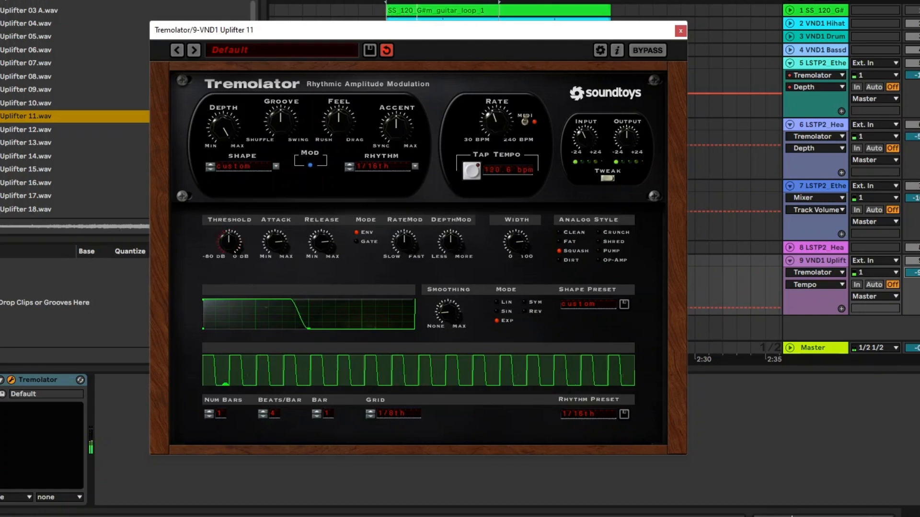
- Return the uplifter to the full mix at default volume, and soften its shape with more Smoothing in Lin mode
left_click(918, 260)
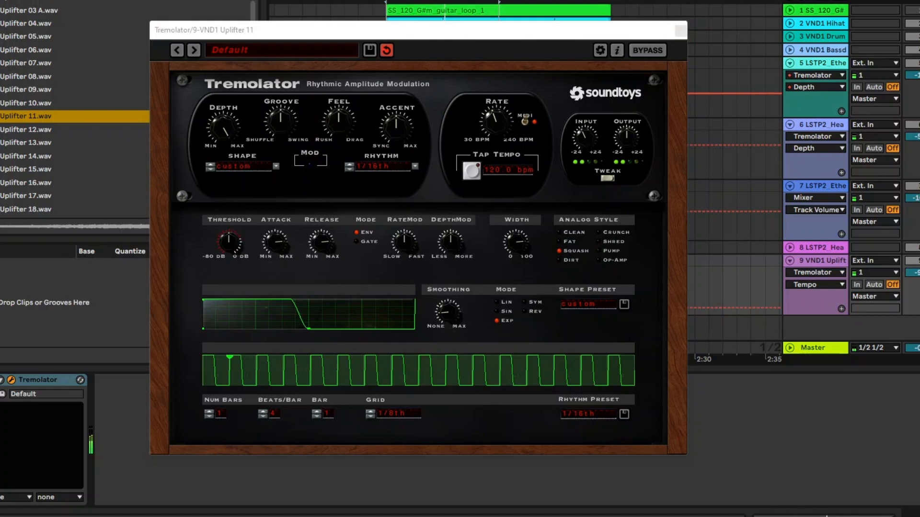
double_click(915, 273)
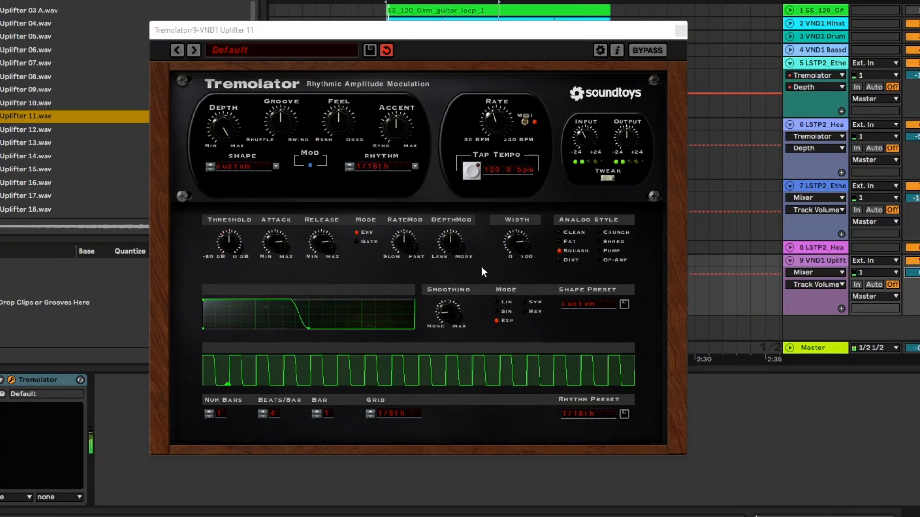
left_click_drag(453, 312, 462, 277)
left_click(497, 301)
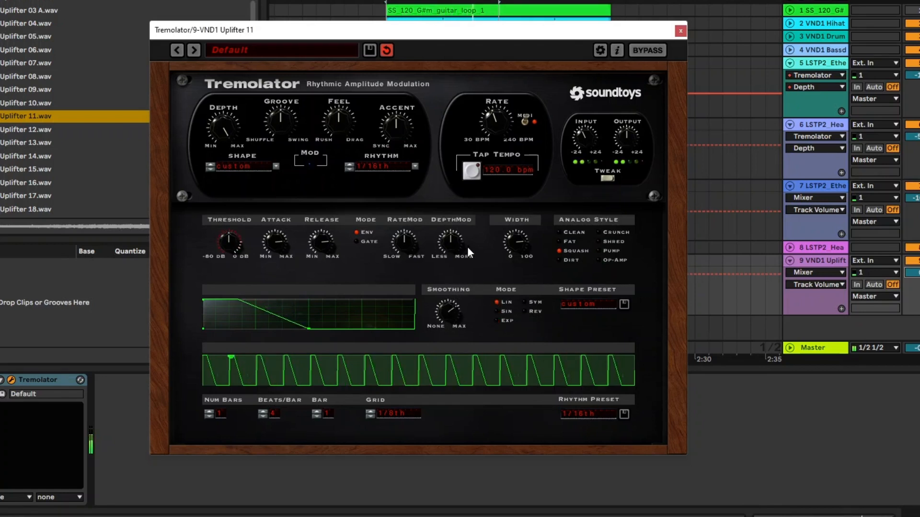
- Lower the Depth of the uplifter's tremolo and stop playback
left_click_drag(215, 125, 227, 183)
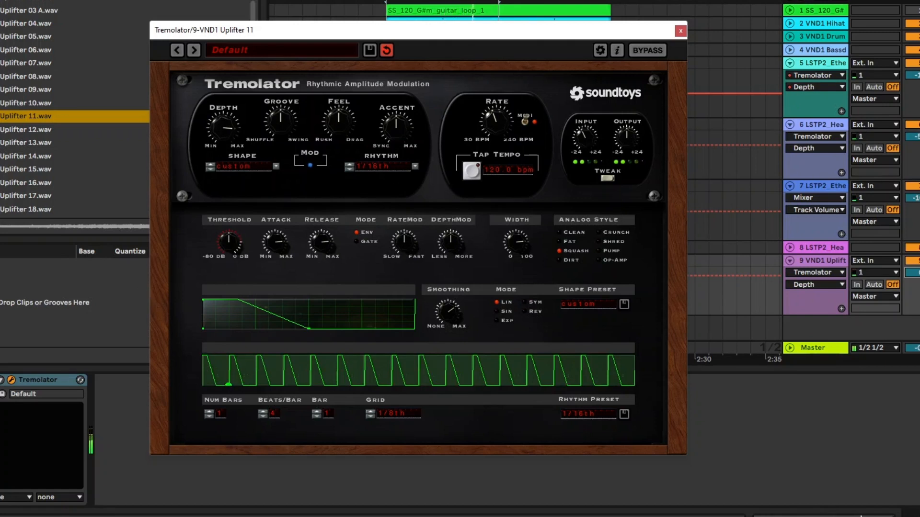
left_click(919, 261)
left_click(223, 152)
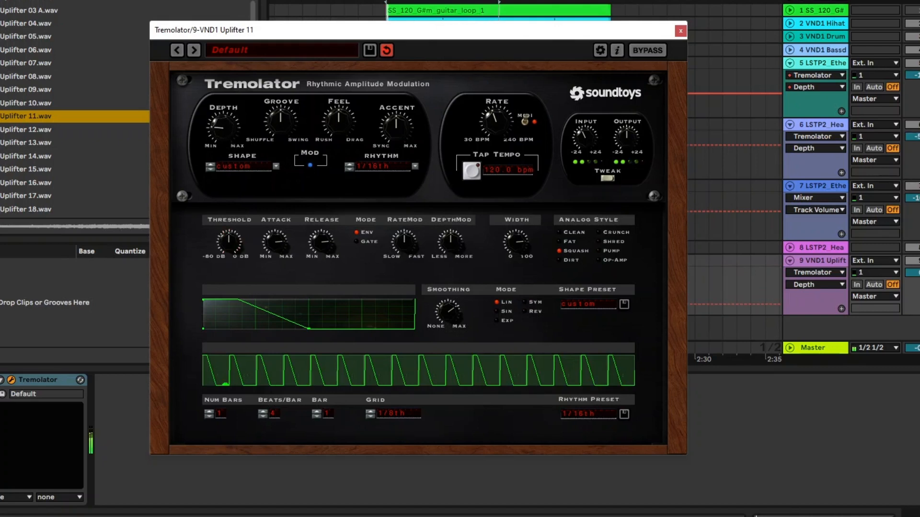
key("space")
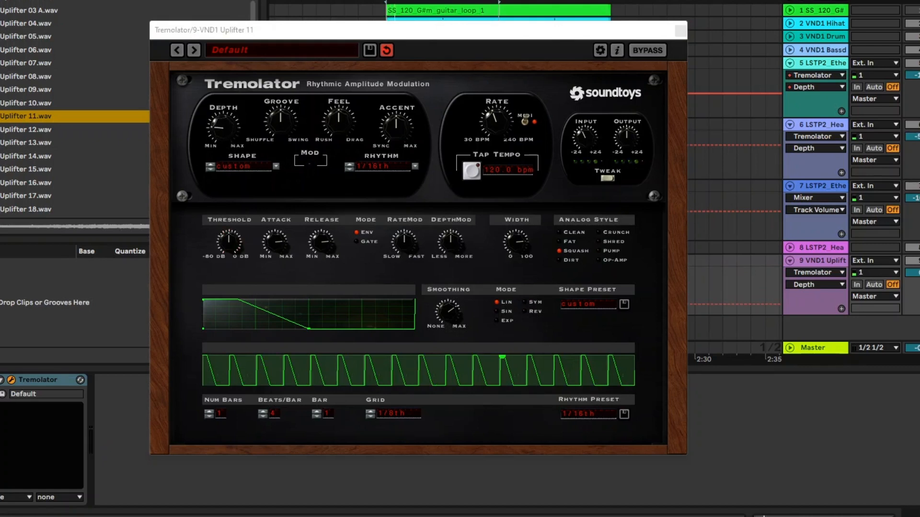